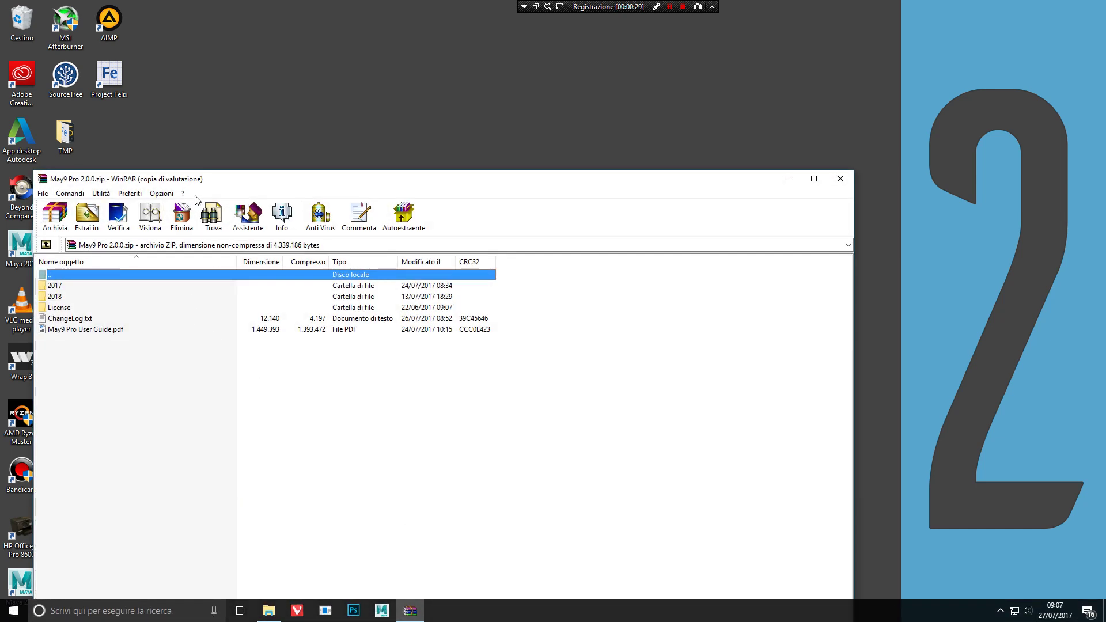
Shift the May9 Pro 2.0.0.zip archive window aside on the desktop and select its 2018 folder.
drag(215, 183, 486, 155)
click(332, 262)
click(335, 272)
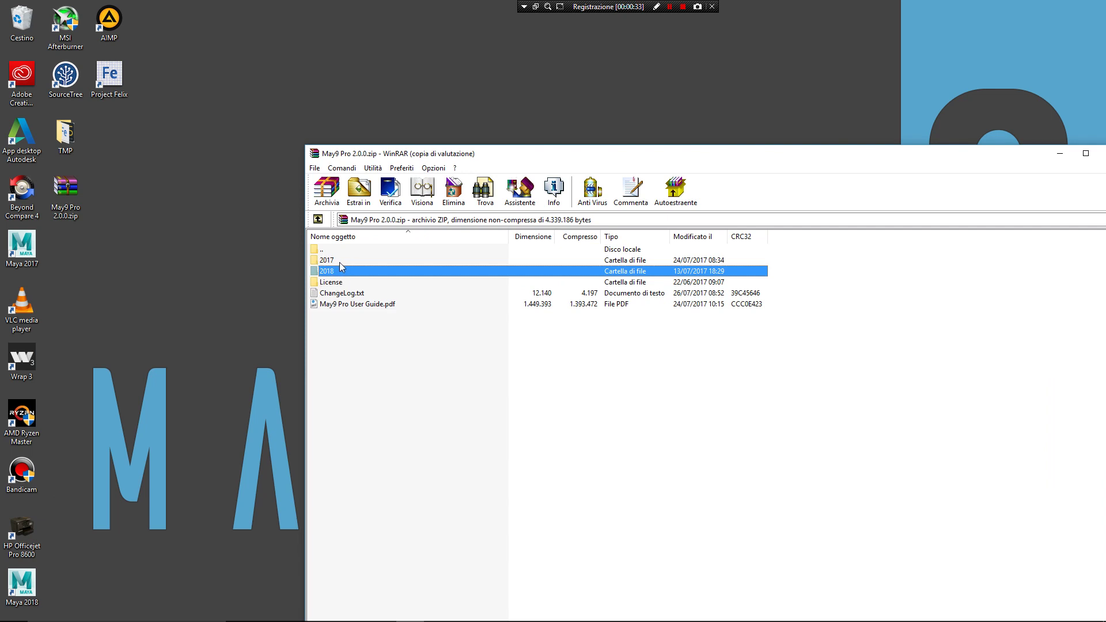
Switch to File Explorer and rename the existing 2018 folder in Documents\maya as 2018_bak.
click(268, 610)
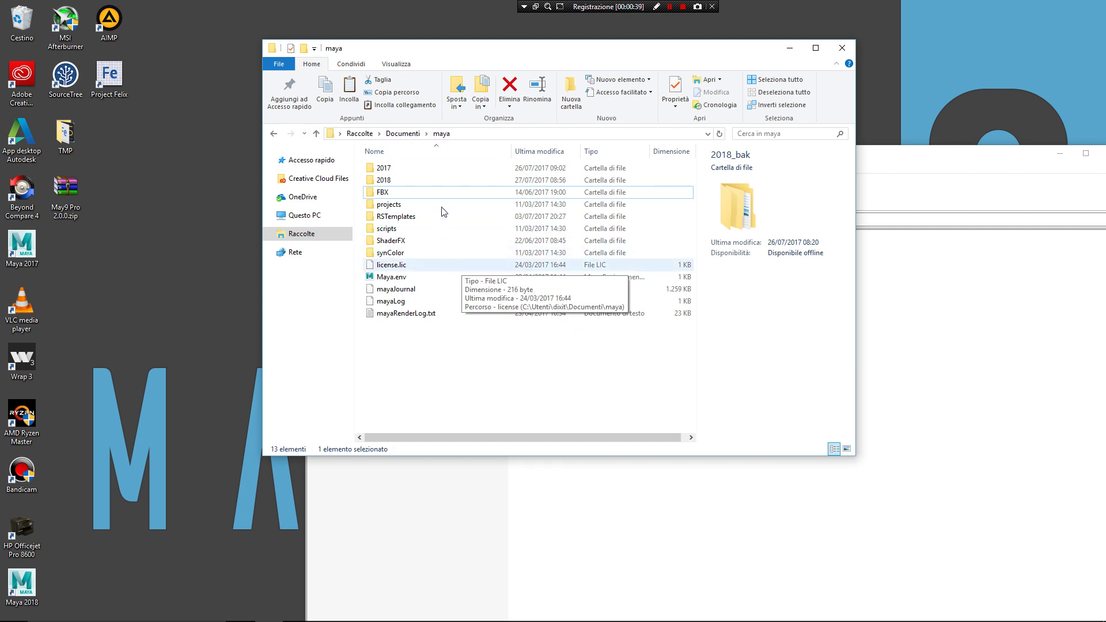
click(413, 183)
key(F2)
click(404, 181)
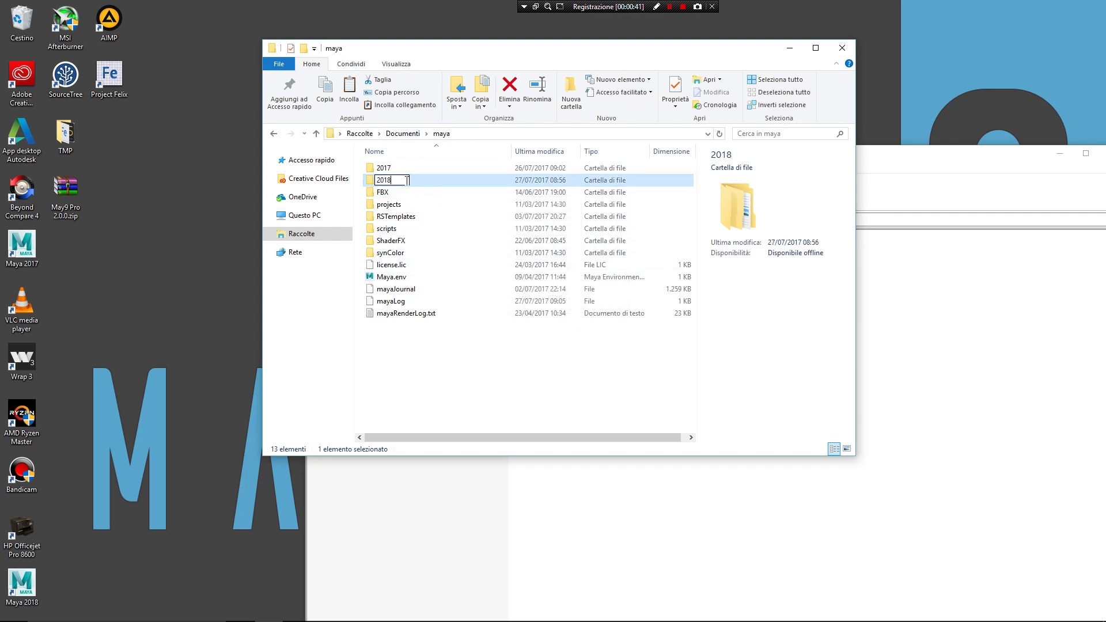
text(_bak)
key(Return)
Extract the 2018 folder from the May9 Pro 2.0.0.zip archive into Documents\maya, and close the archive.
click(566, 582)
drag(493, 153, 723, 167)
drag(557, 285, 426, 377)
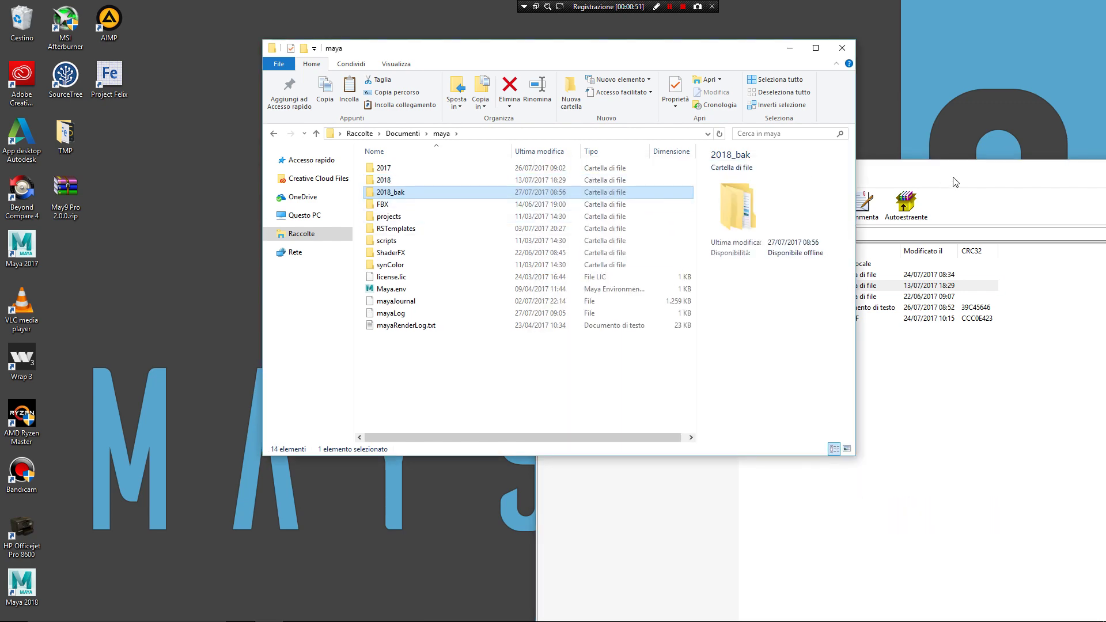
drag(952, 175, 539, 169)
click(940, 164)
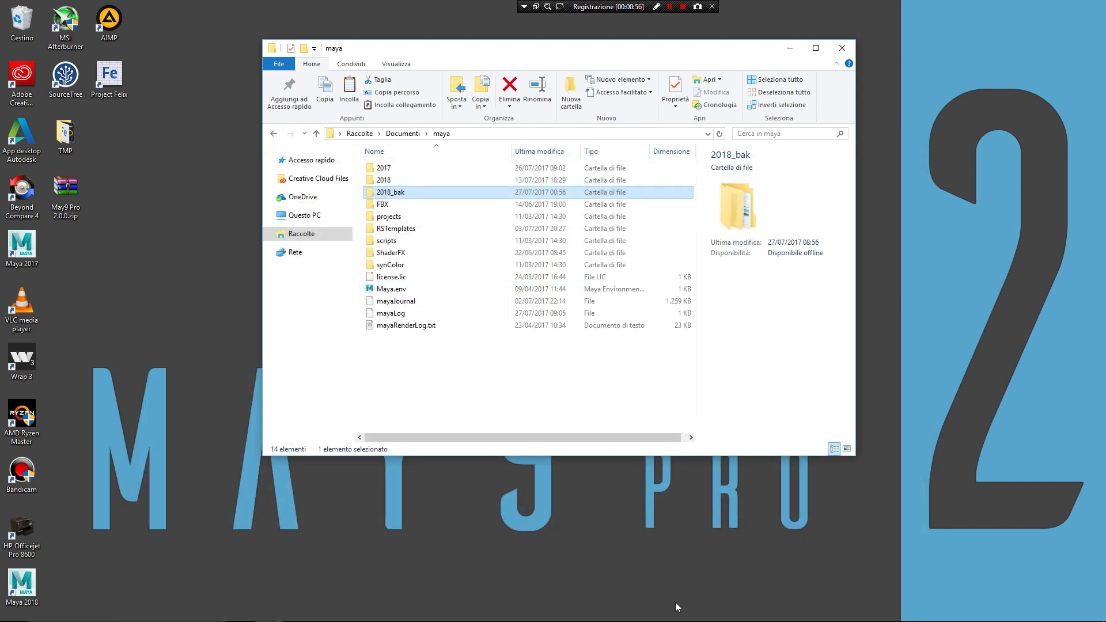
Launch Maya 2018 and check the available menu sets, keeping Modeling active.
mouse_move(675, 602)
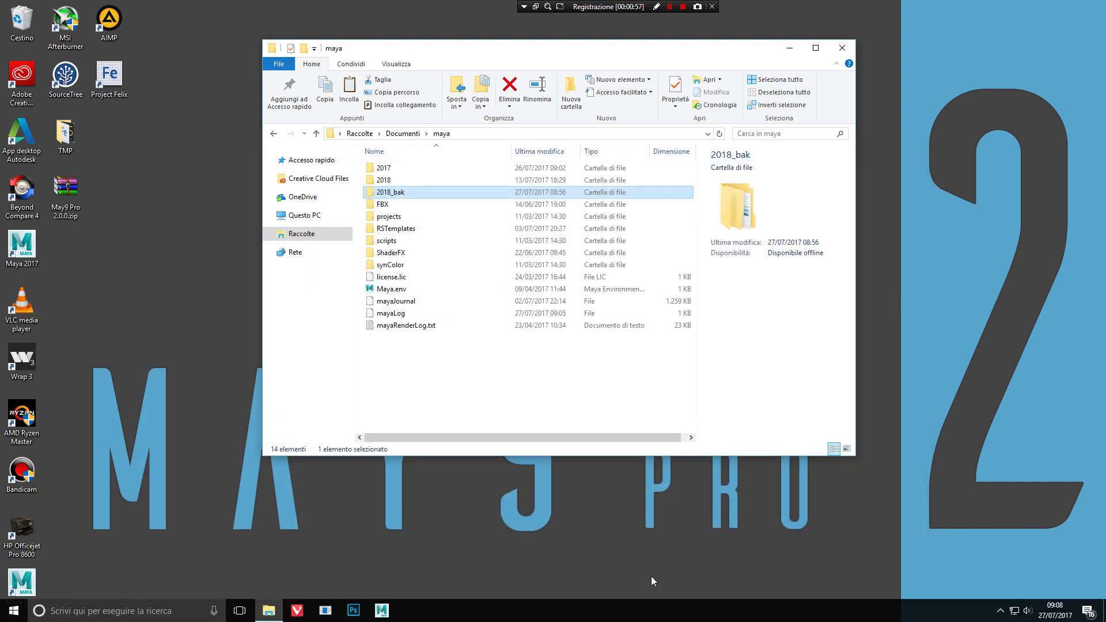
click(378, 612)
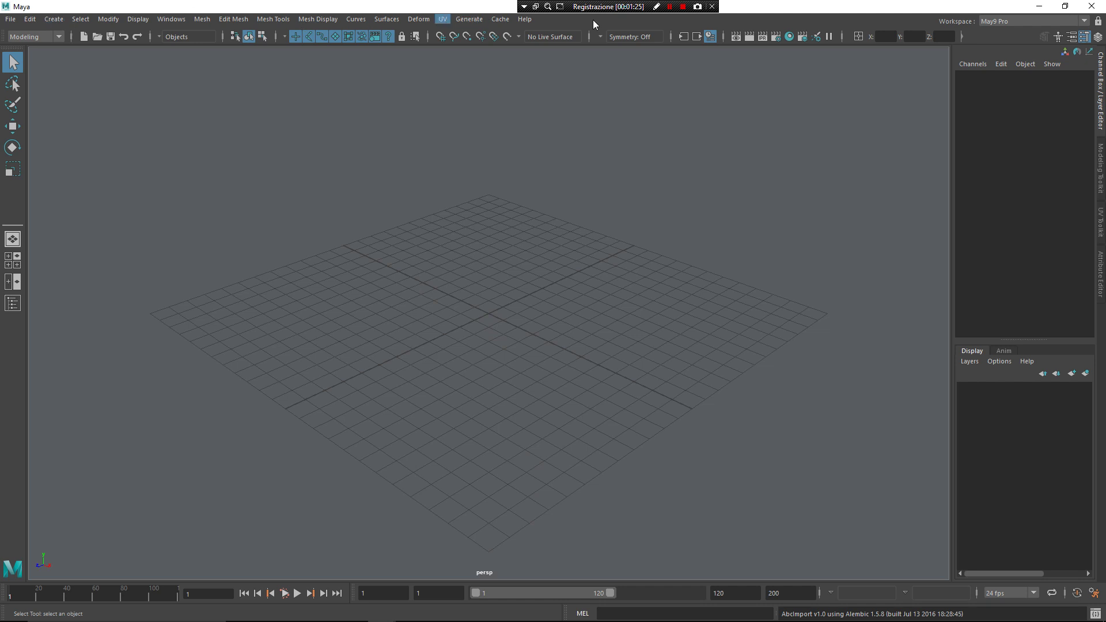
click(48, 38)
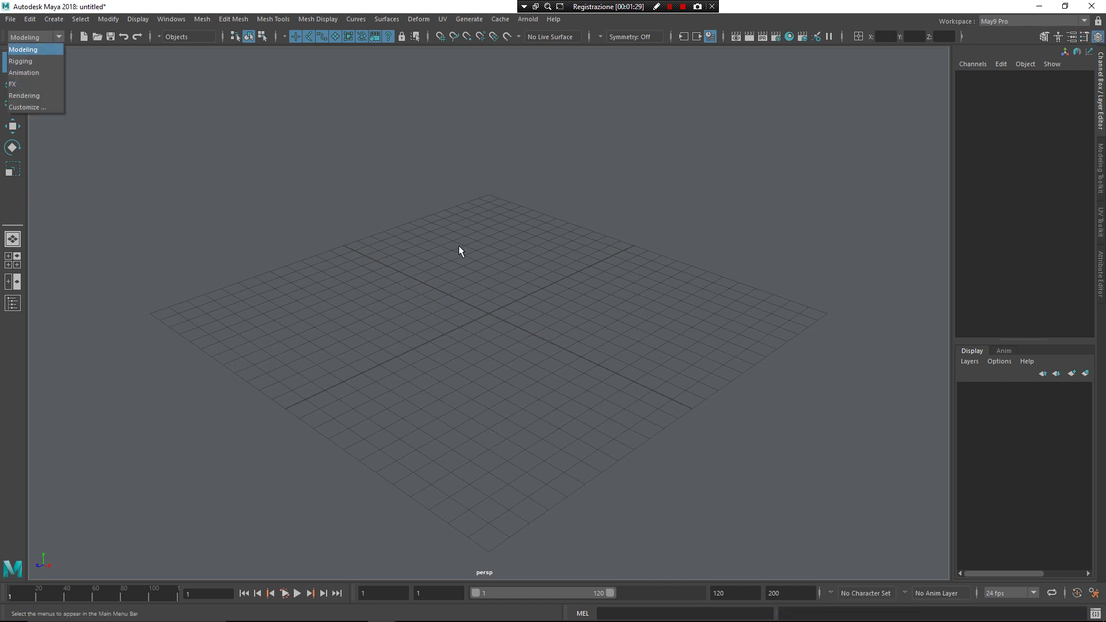
key(space)
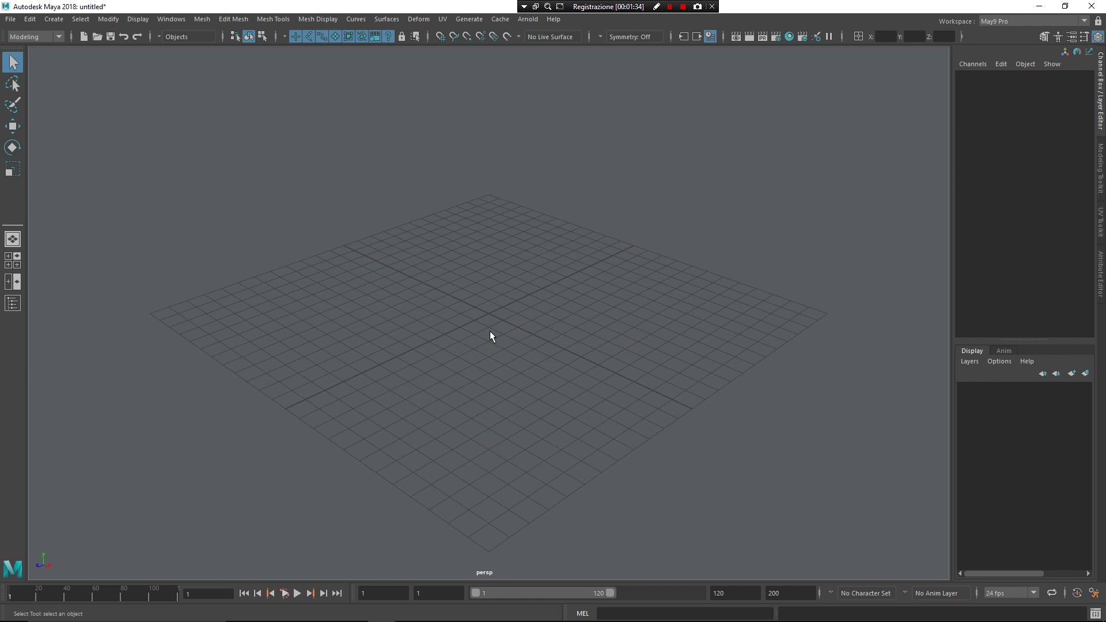
Draw a trial polygon cube about 2.5 wide, 9.5 high and 11.1 deep on the grid, and delete it.
key(space)
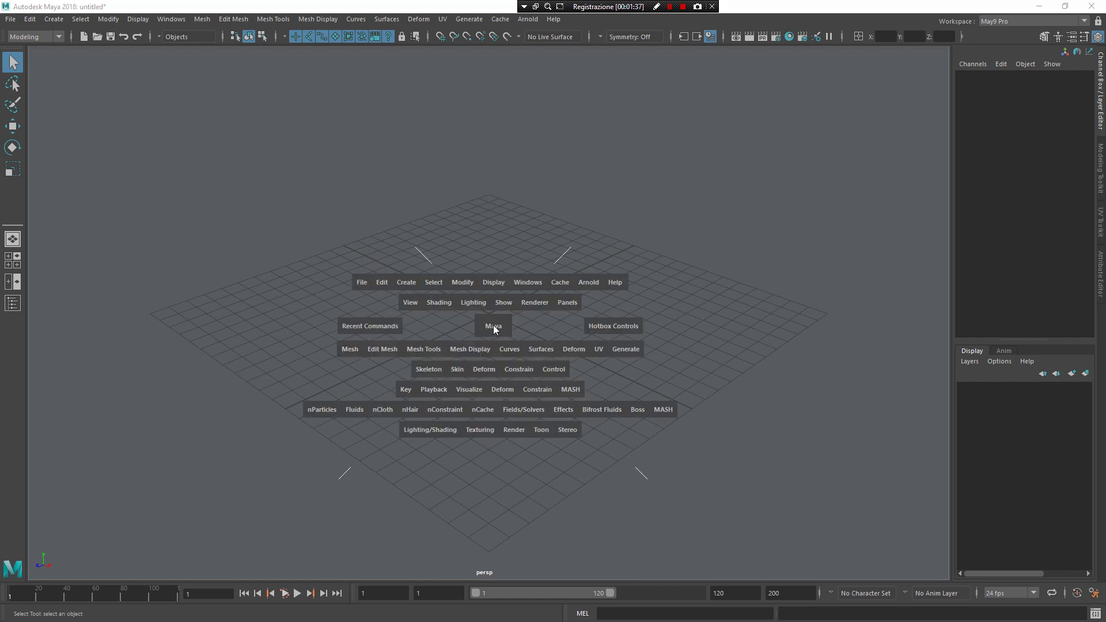
click(401, 284)
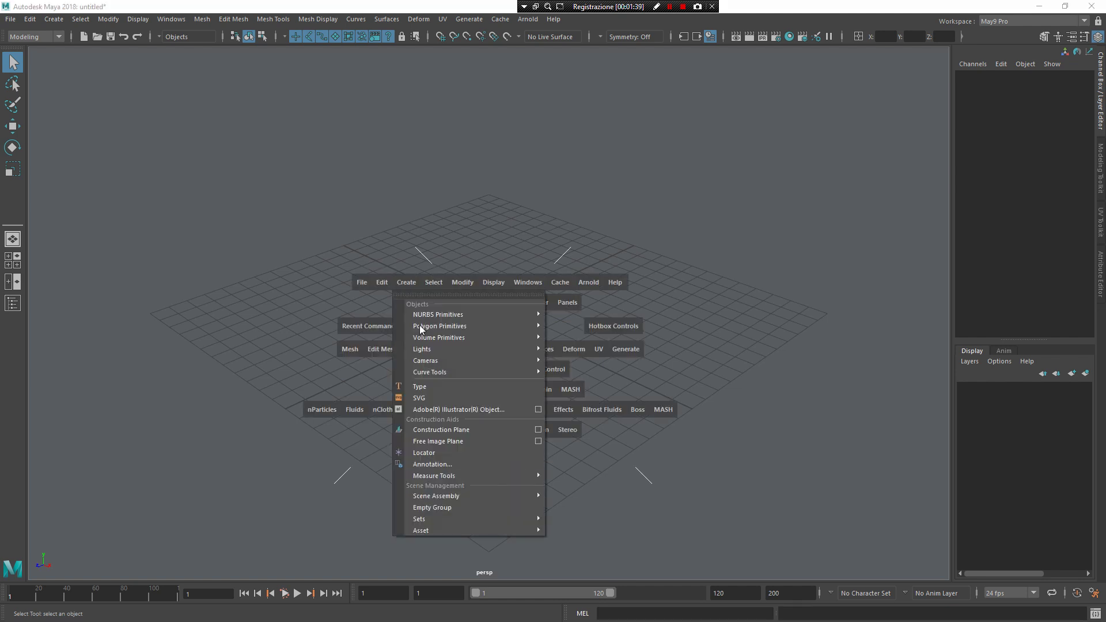
mouse_move(423, 329)
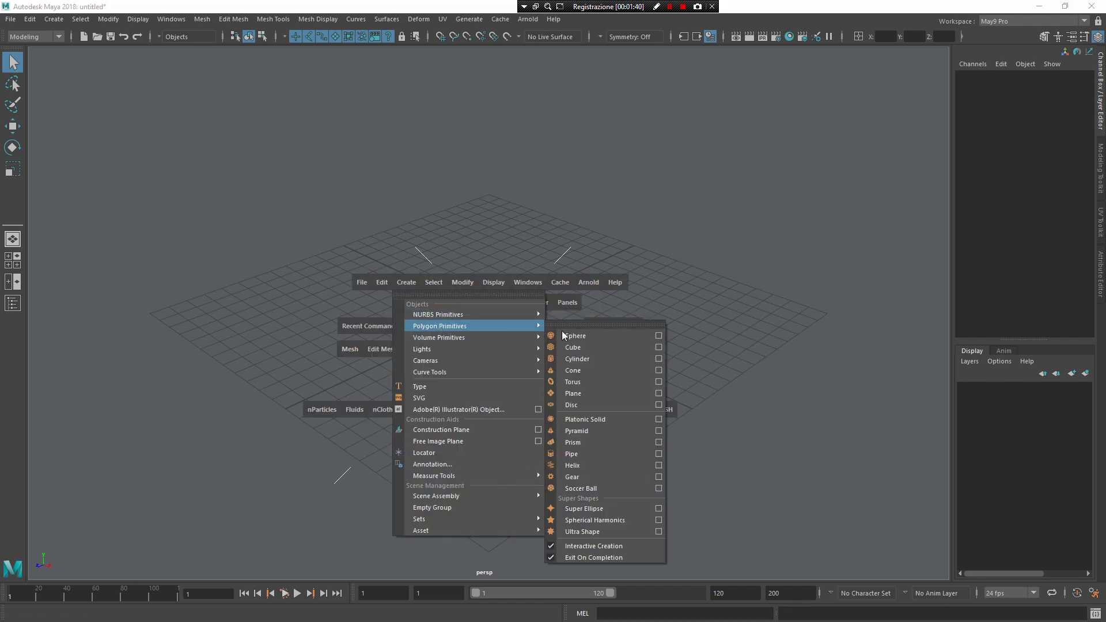
click(610, 348)
drag(536, 332, 641, 133)
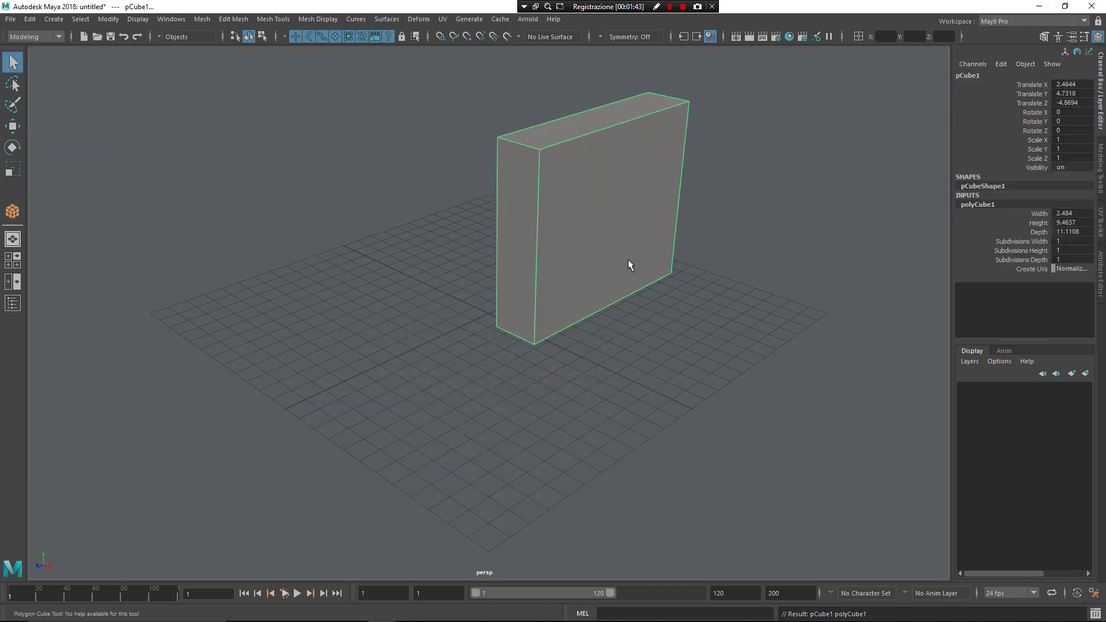
key(Delete)
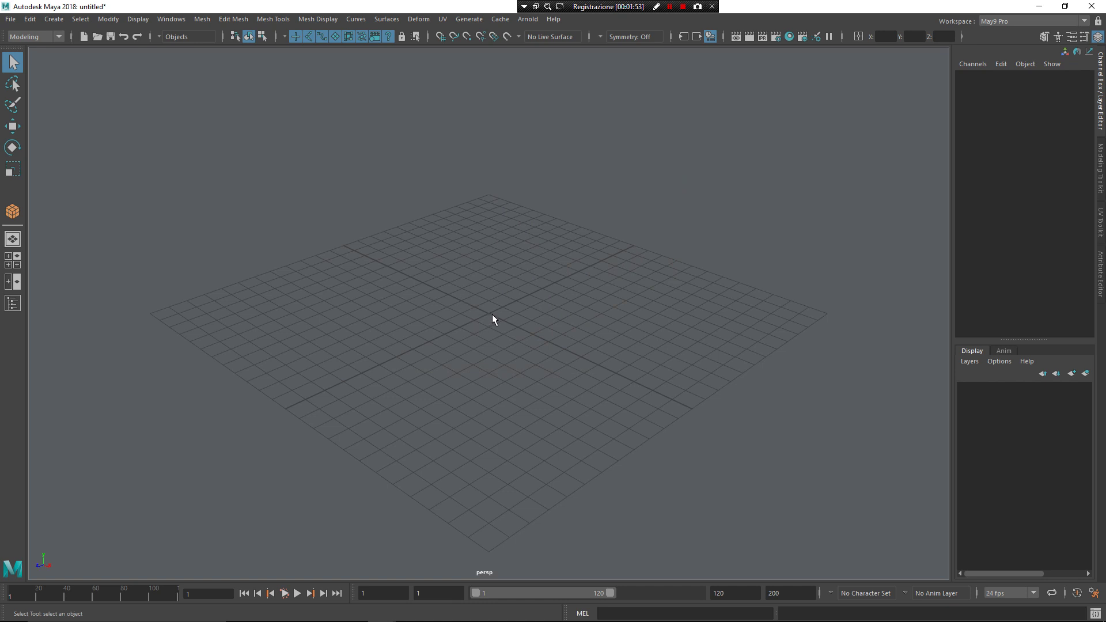
Draw a thin polygon cube about 1 wide, 8.3 high and 16.2 deep from the grid centre.
mouse_move(492, 313)
shift+right_down()
mouse_move(503, 254)
mouse_move(452, 270)
mouse_move(450, 258)
shift+right_up()
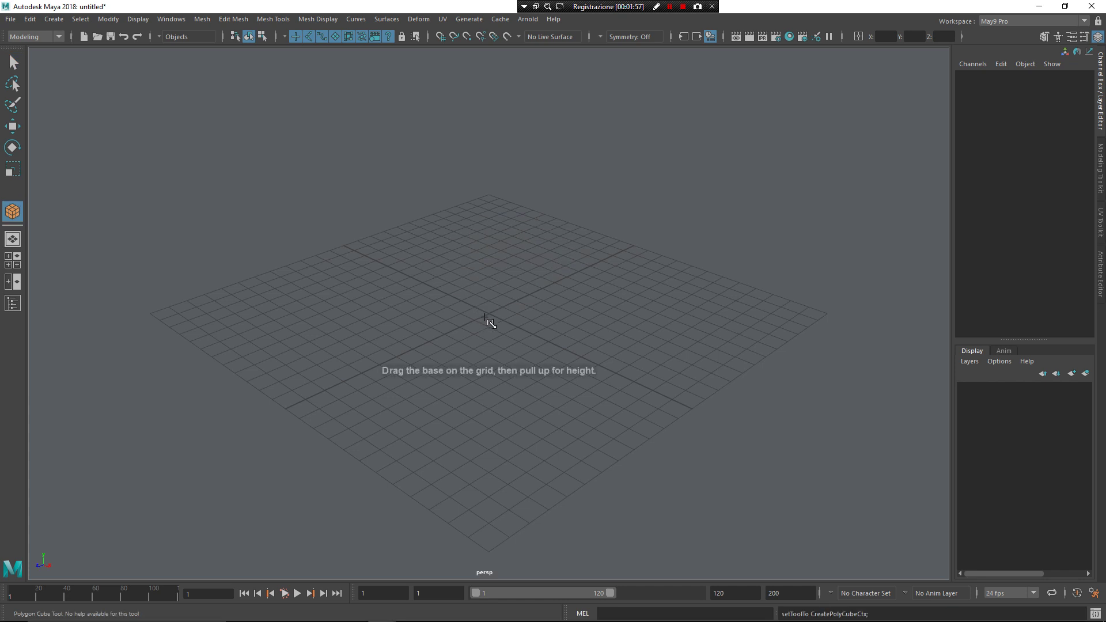
drag(485, 316, 675, 229)
drag(675, 230, 661, 123)
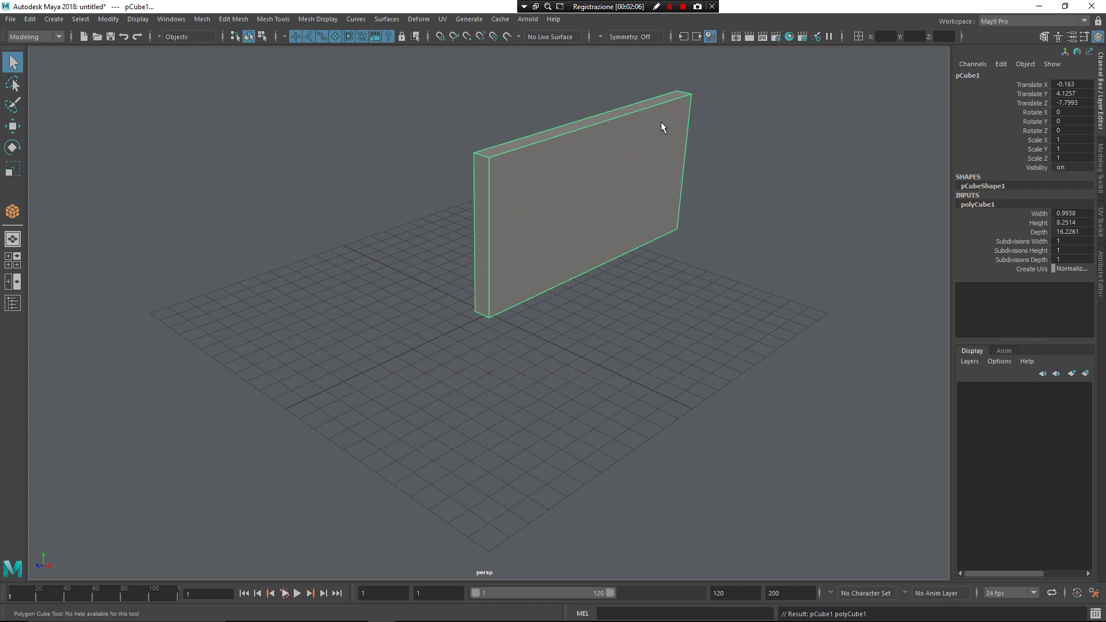
Examine the Mesh Tools, Edit Mesh, Mesh Display and Mesh commands available for the cube.
key(space)
click(599, 149)
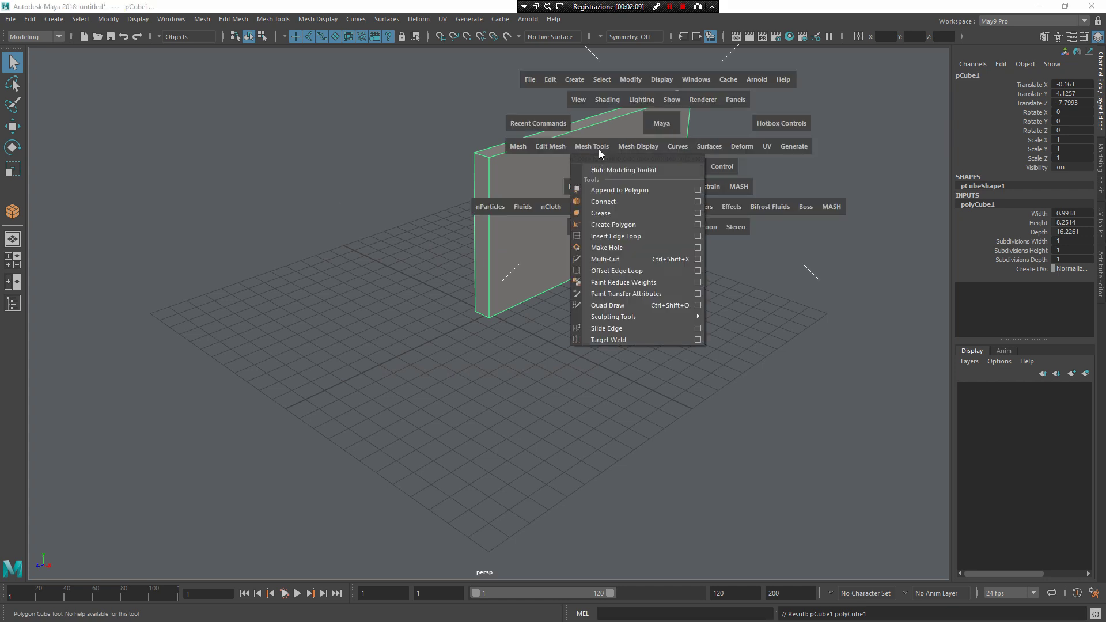
click(561, 146)
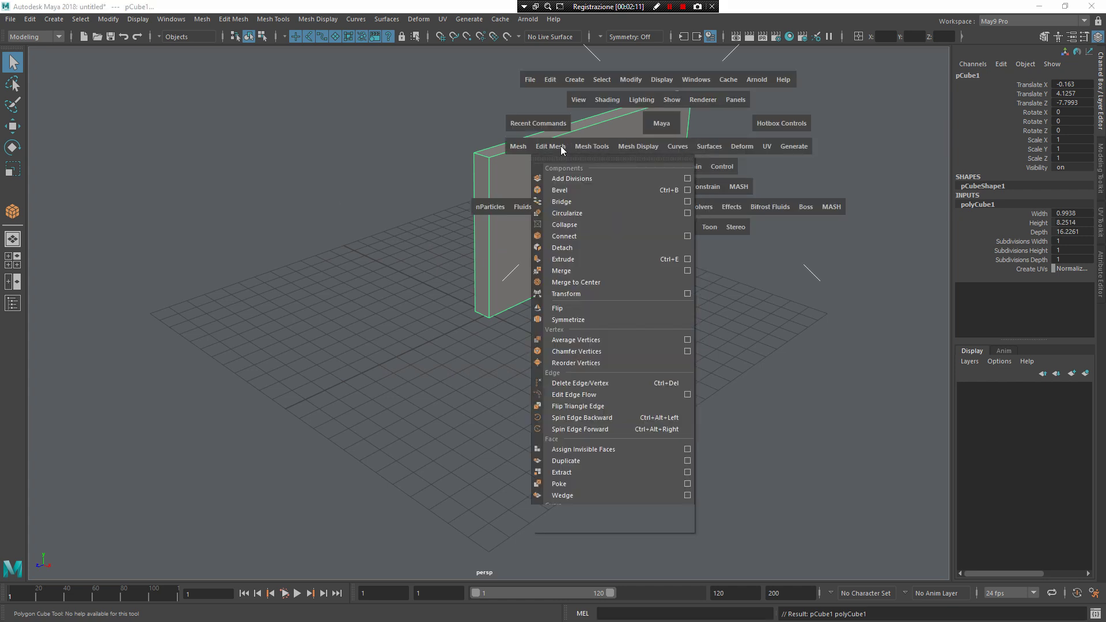
click(594, 147)
click(649, 145)
click(651, 146)
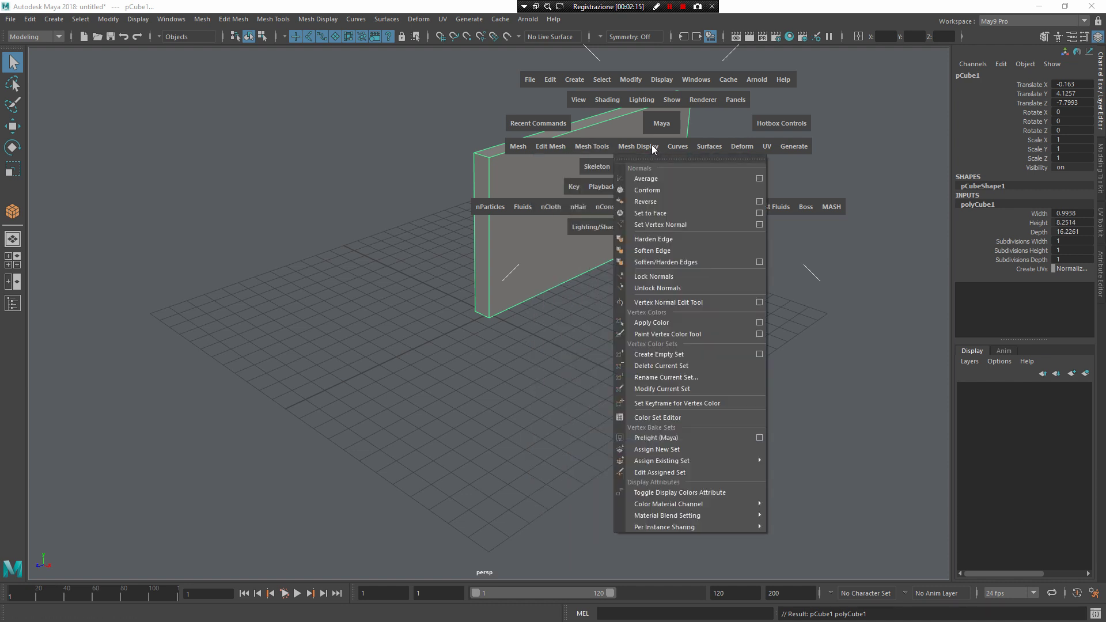
click(525, 147)
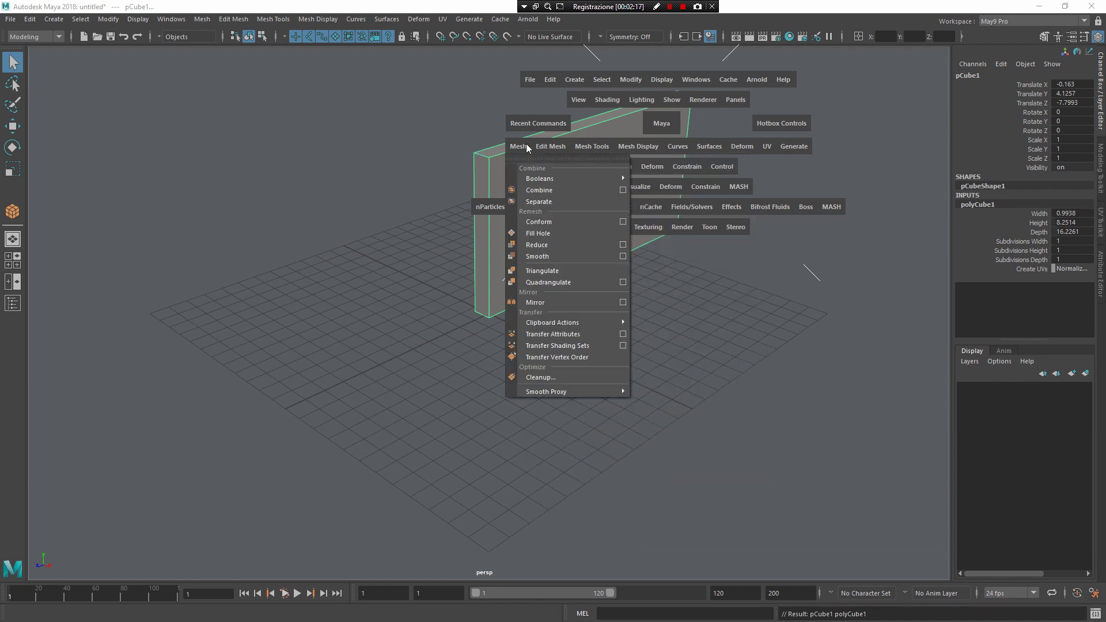
click(535, 148)
key(space)
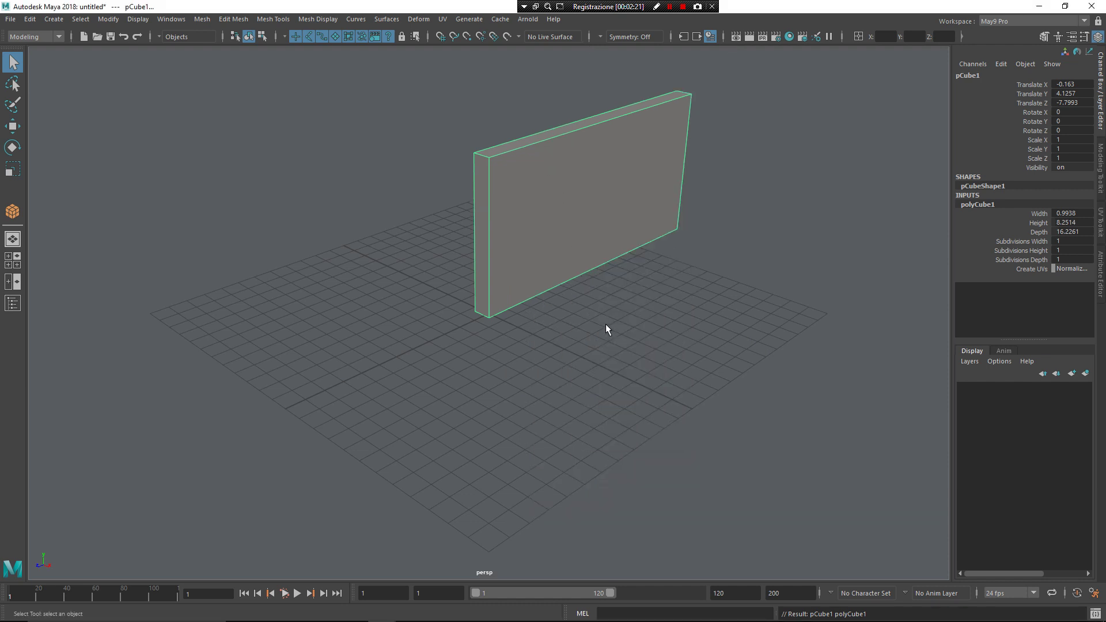
Smooth the cube with 3 divisions.
shift+right_click(599, 286)
shift+right_drag(599, 286, 600, 320)
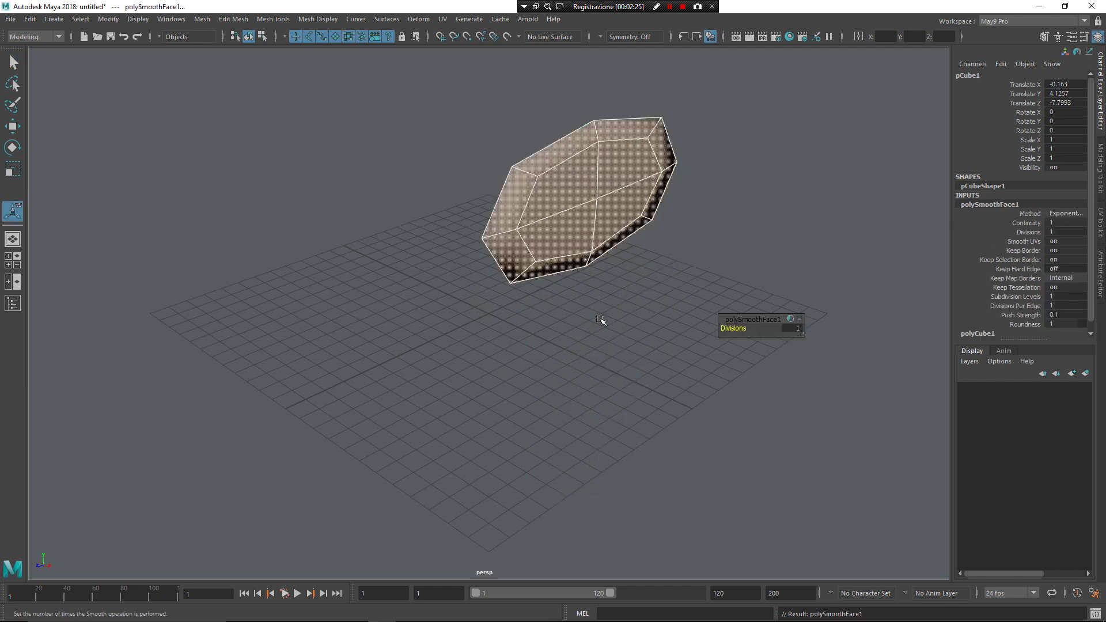
drag(734, 328, 859, 313)
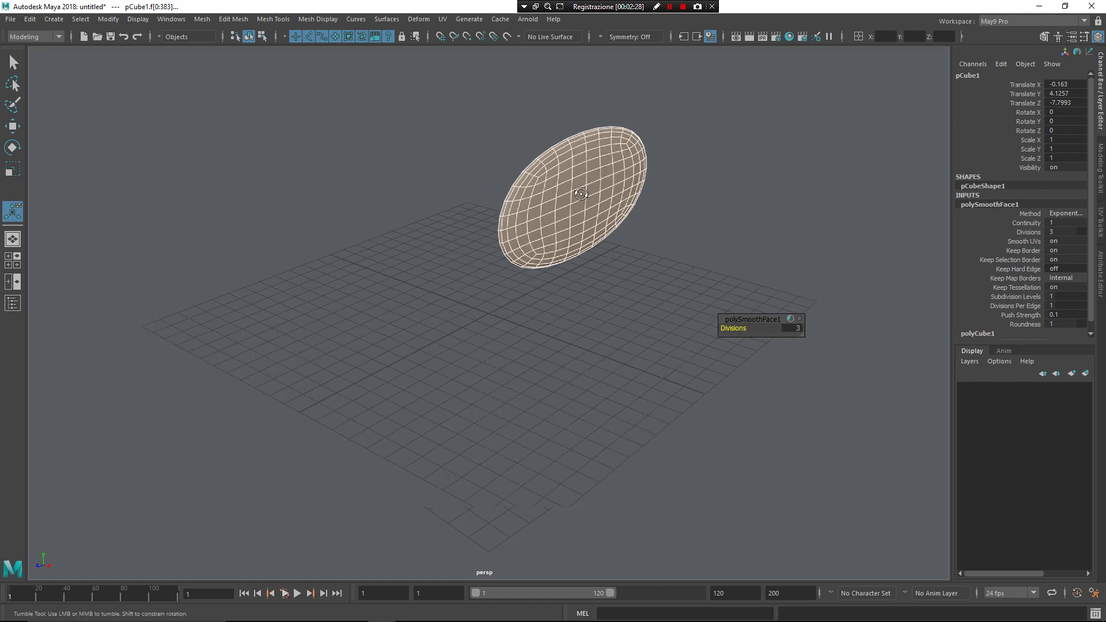
Select the smoothed cube as an object and scale it along X to about 10.7 to form a rounded egg shape.
alt+drag(583, 190, 472, 174)
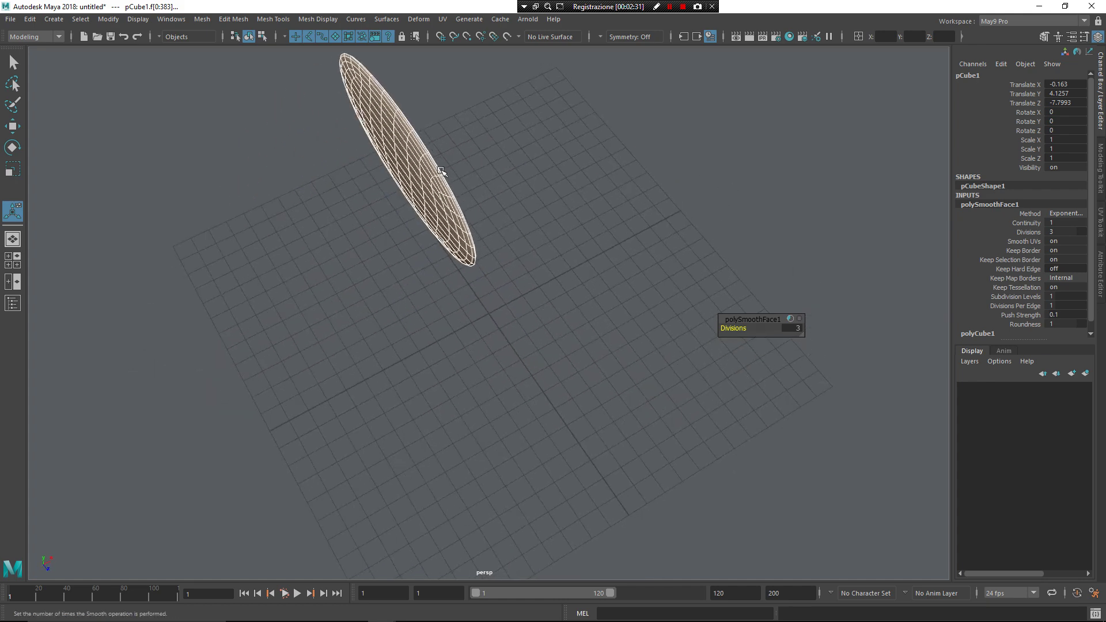
click(488, 173)
click(407, 184)
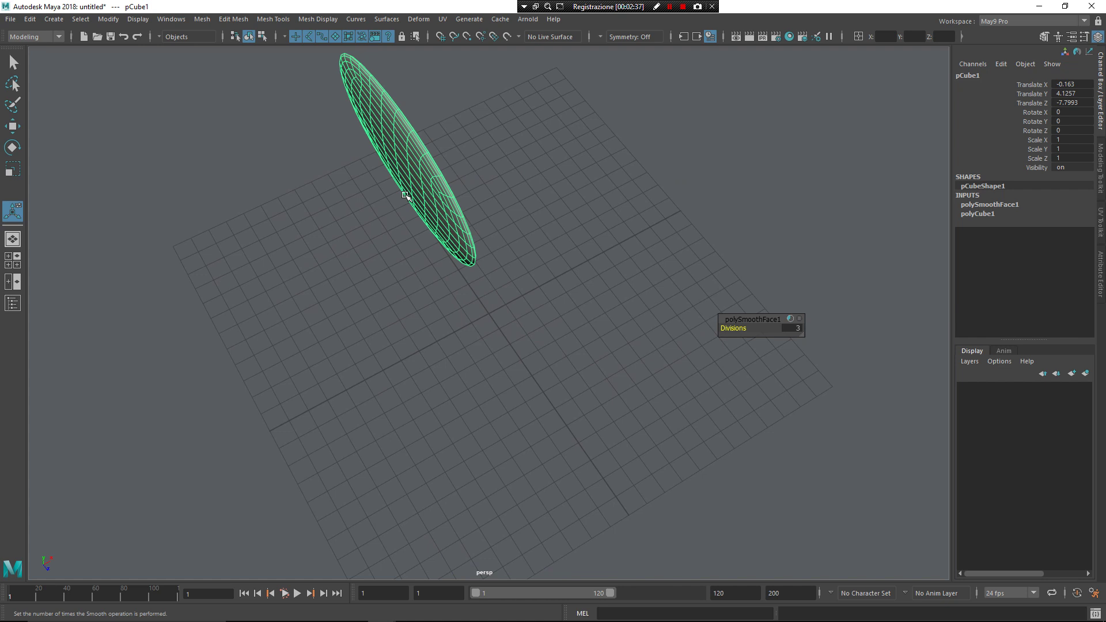
alt+drag(406, 195, 365, 239)
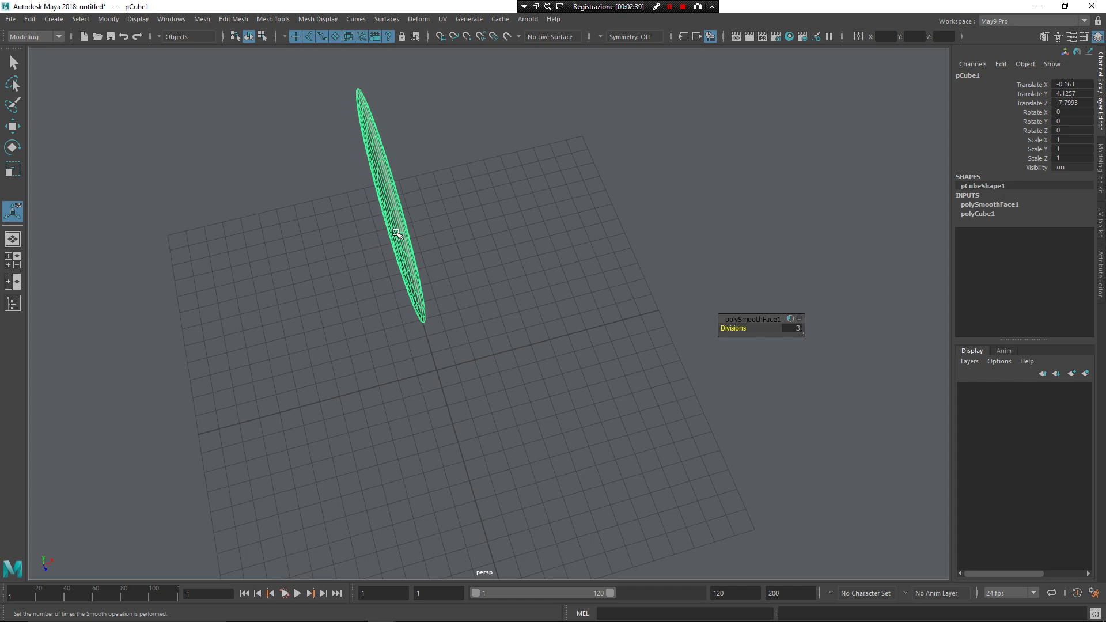
key(r)
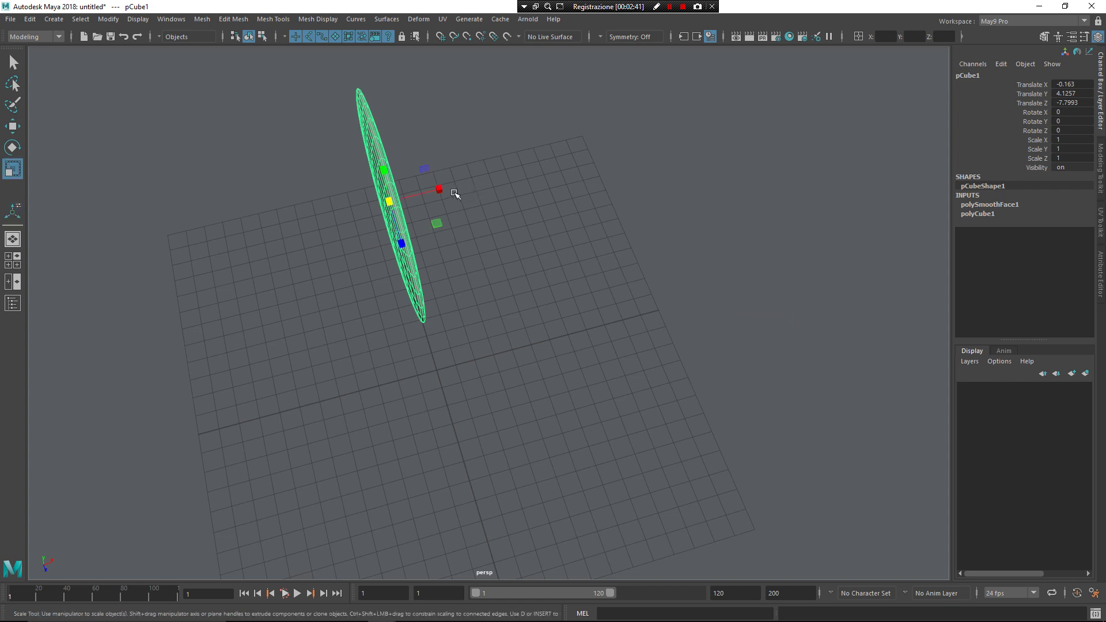
drag(449, 190, 671, 274)
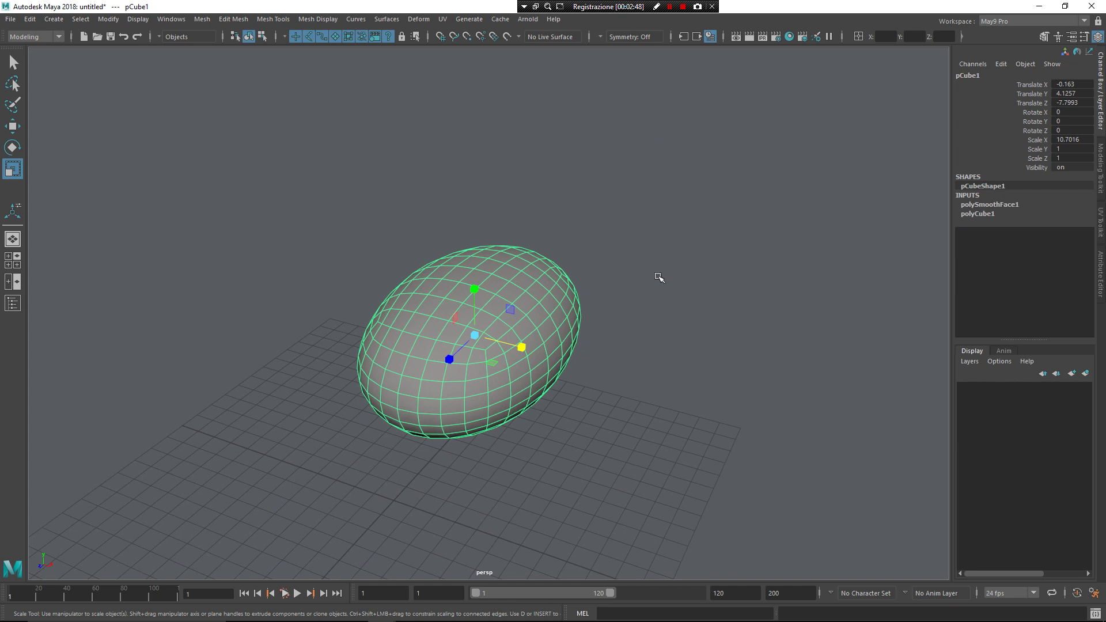
Examine the Mesh commands and the Sculpting Tools available for the rounded mesh.
key(space)
click(470, 328)
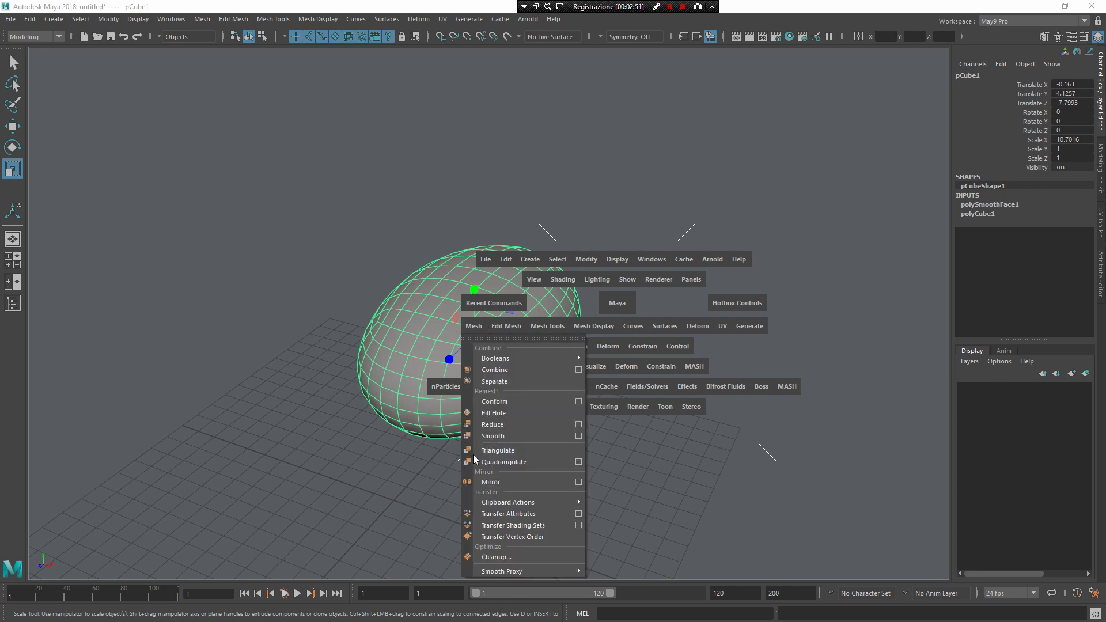
click(400, 403)
click(538, 325)
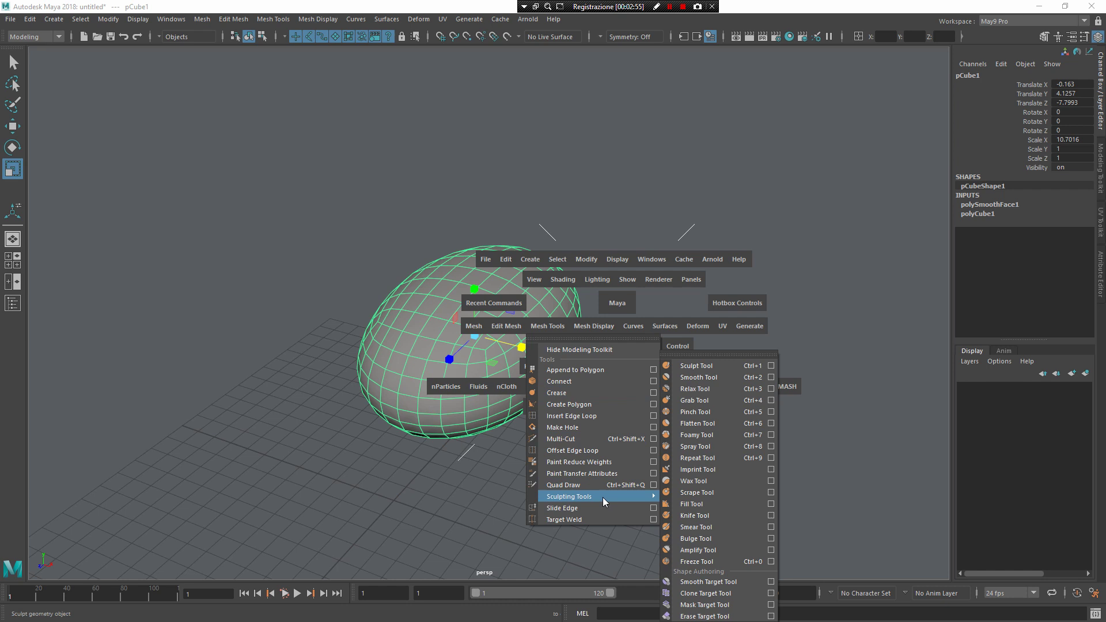
click(437, 493)
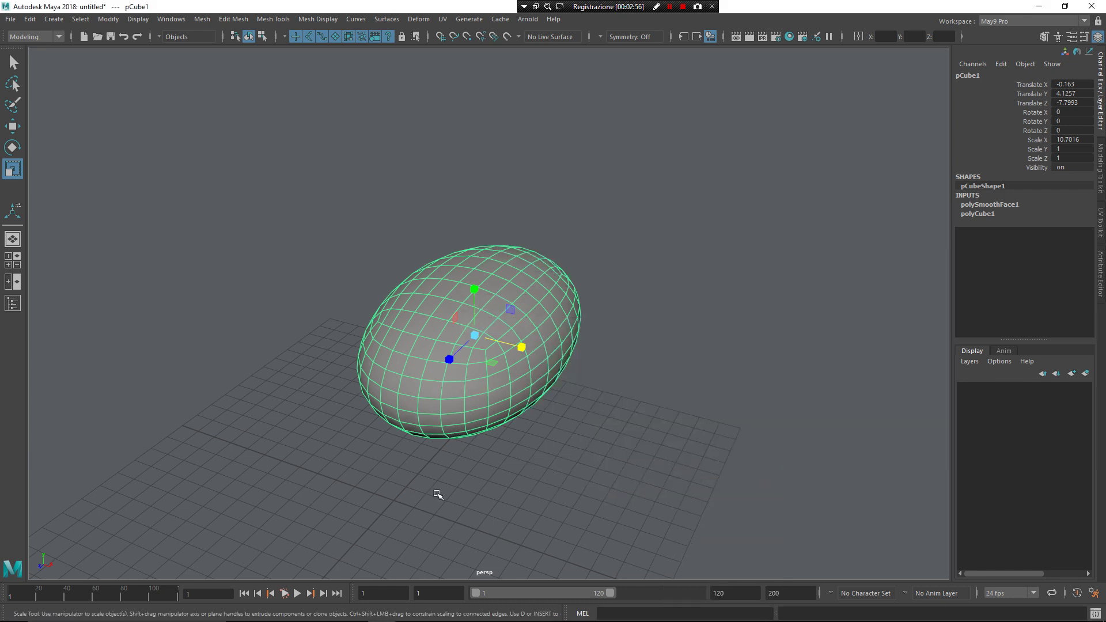
Activate the Sculpt brush on the rounded mesh and sculpt a raised area on its surface.
shift+right_click(561, 391)
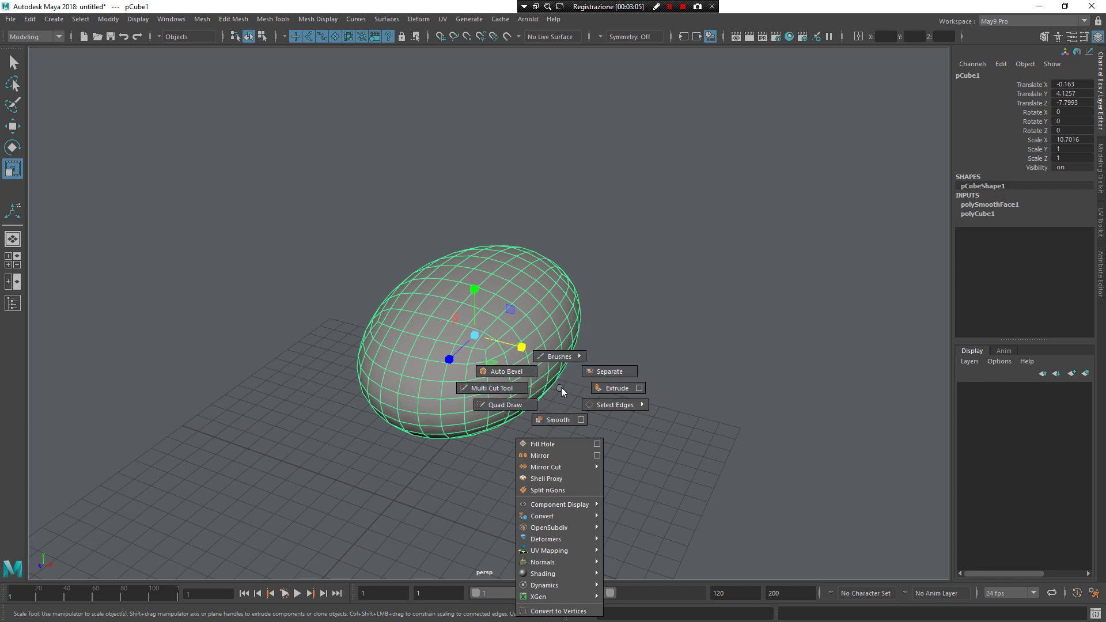
shift+right_drag(561, 387, 559, 299)
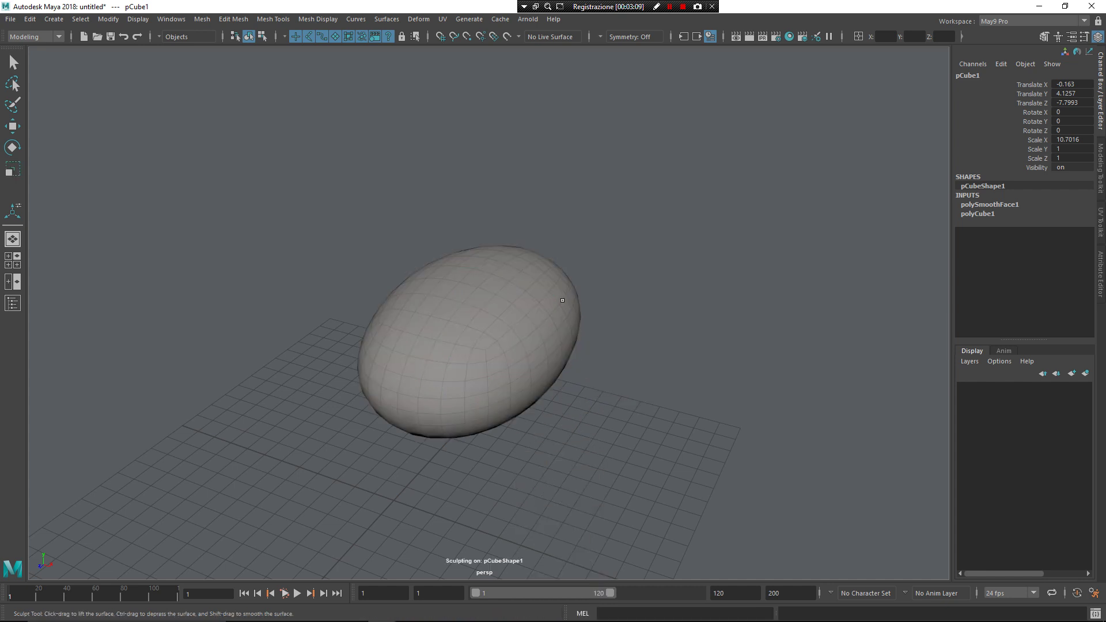
mouse_move(467, 378)
alt+mouse_down()
mouse_move(513, 354)
mouse_move(470, 312)
mouse_move(415, 331)
mouse_move(513, 353)
mouse_move(529, 374)
mouse_move(425, 358)
mouse_move(569, 348)
mouse_move(500, 358)
alt+mouse_up()
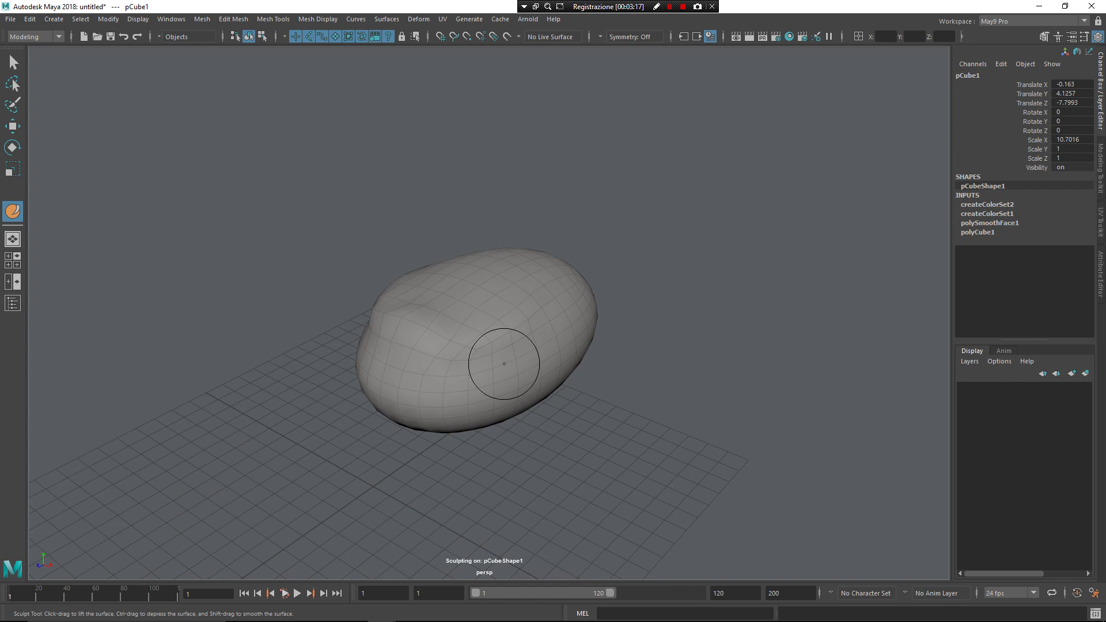
Turn on Object X symmetry for the sculpting brush and sculpt mirrored bulges on the mesh.
shift+right_click(505, 337)
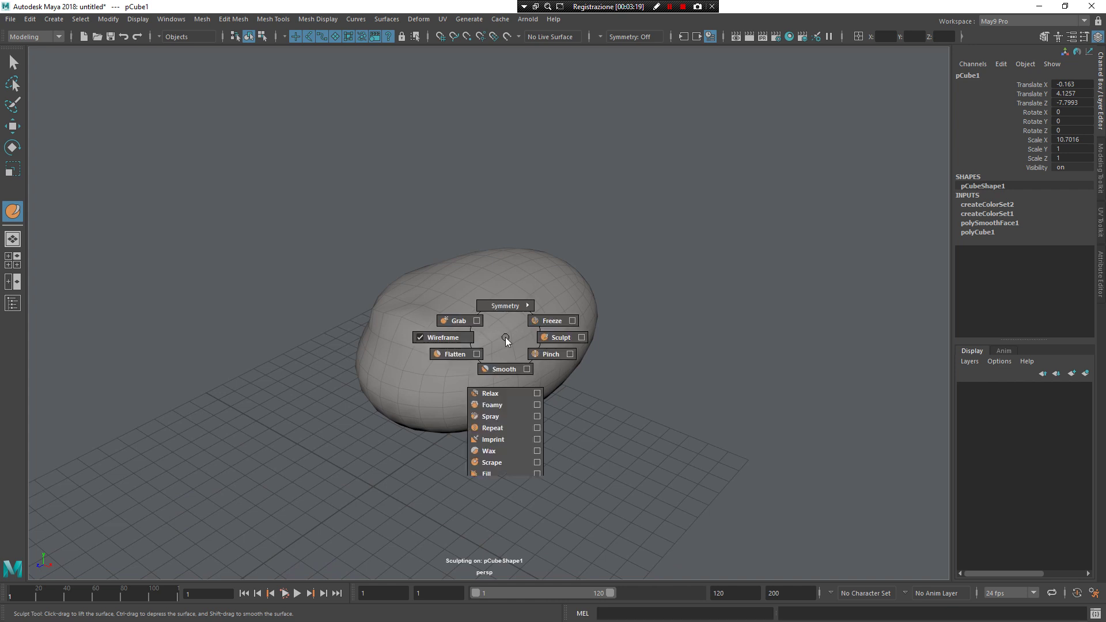
click(505, 337)
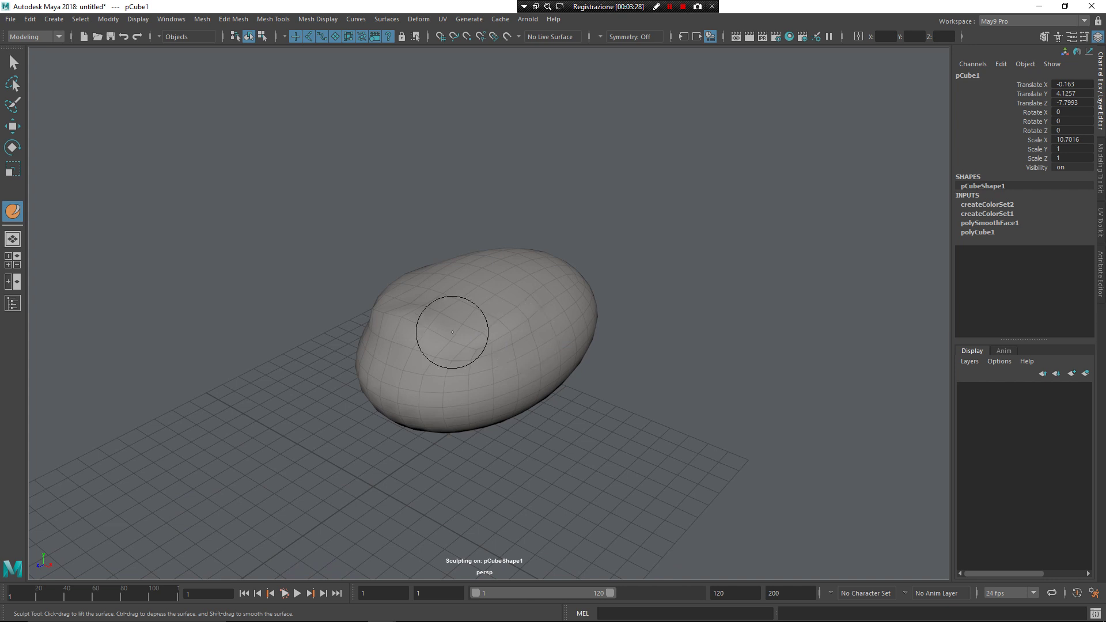
shift+right_click(505, 332)
right_drag(507, 336, 493, 262)
mouse_move(509, 327)
mouse_down()
mouse_move(534, 316)
mouse_move(539, 339)
mouse_up()
alt+drag(493, 370, 526, 346)
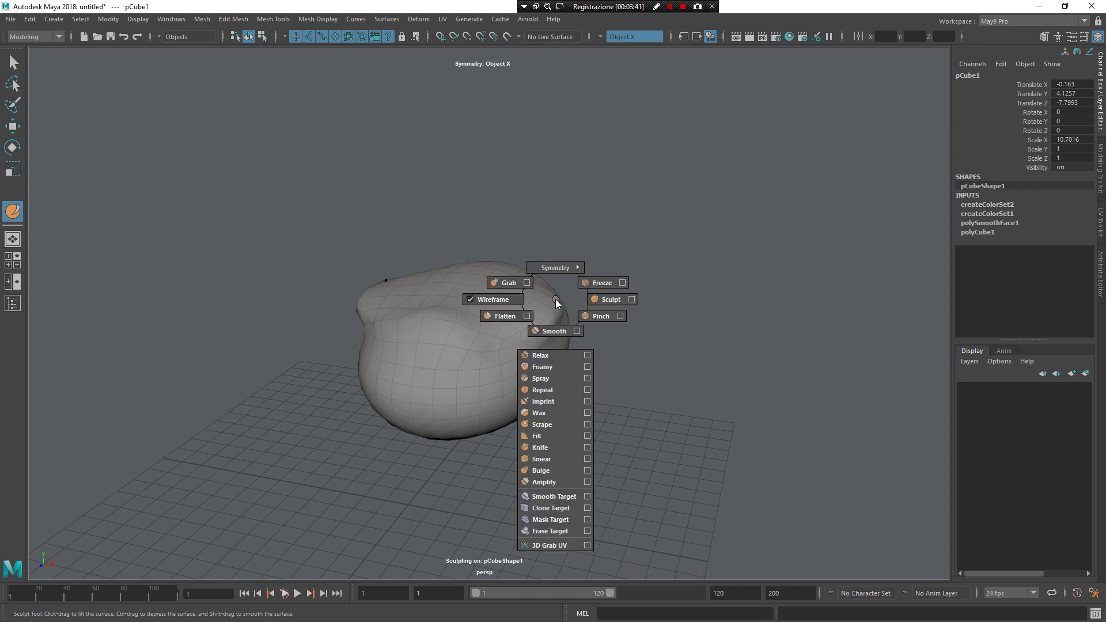
Show the Sculpt Tool options, flood the whole mesh with the brush, and hide the options again.
right_drag(556, 303, 631, 299)
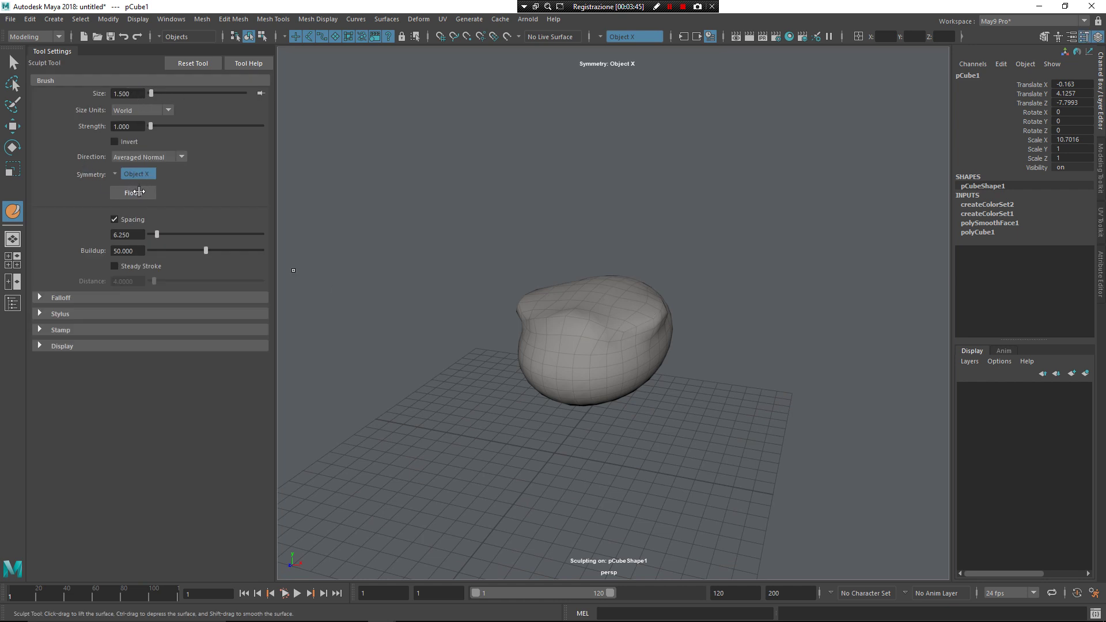
click(138, 192)
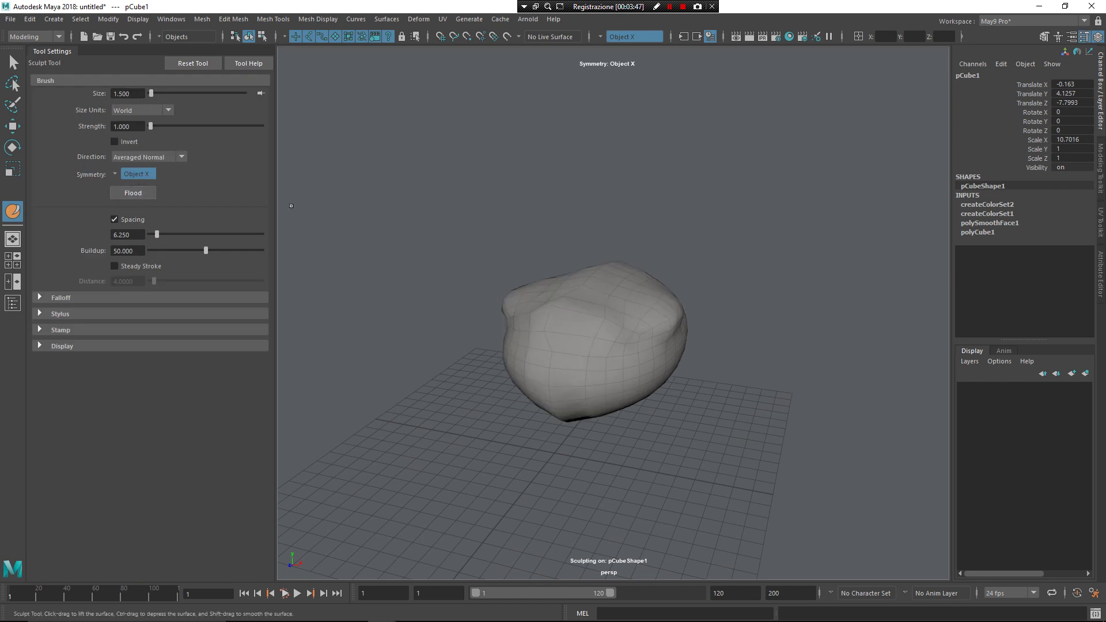
mouse_move(555, 321)
alt+mouse_down()
mouse_move(612, 296)
mouse_move(598, 235)
mouse_move(654, 383)
mouse_move(568, 387)
mouse_move(640, 368)
alt+mouse_up()
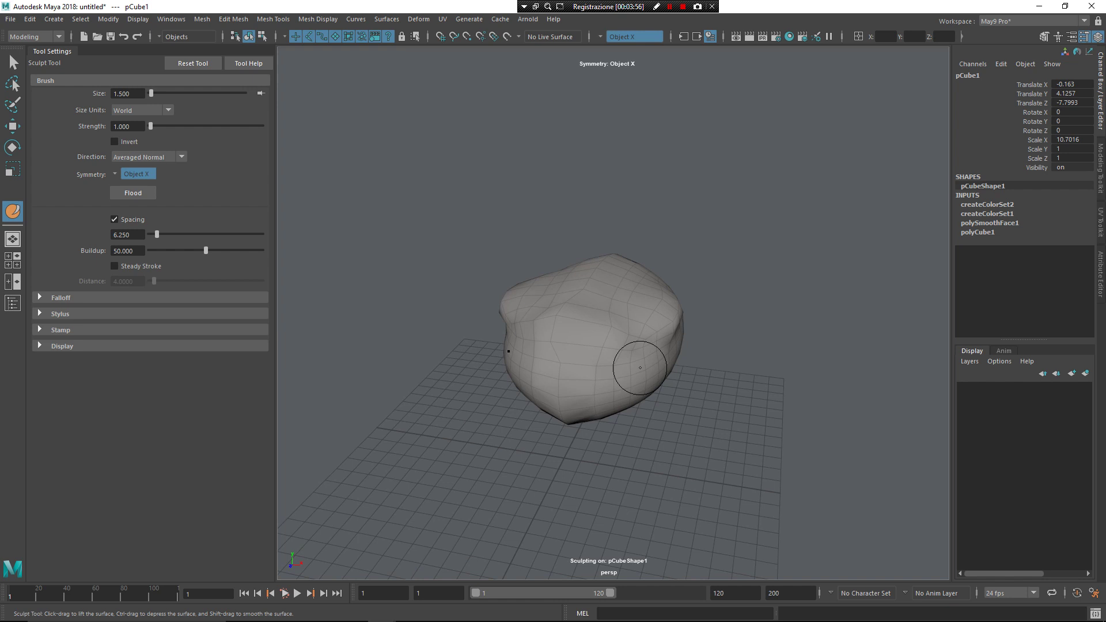
key(alt)
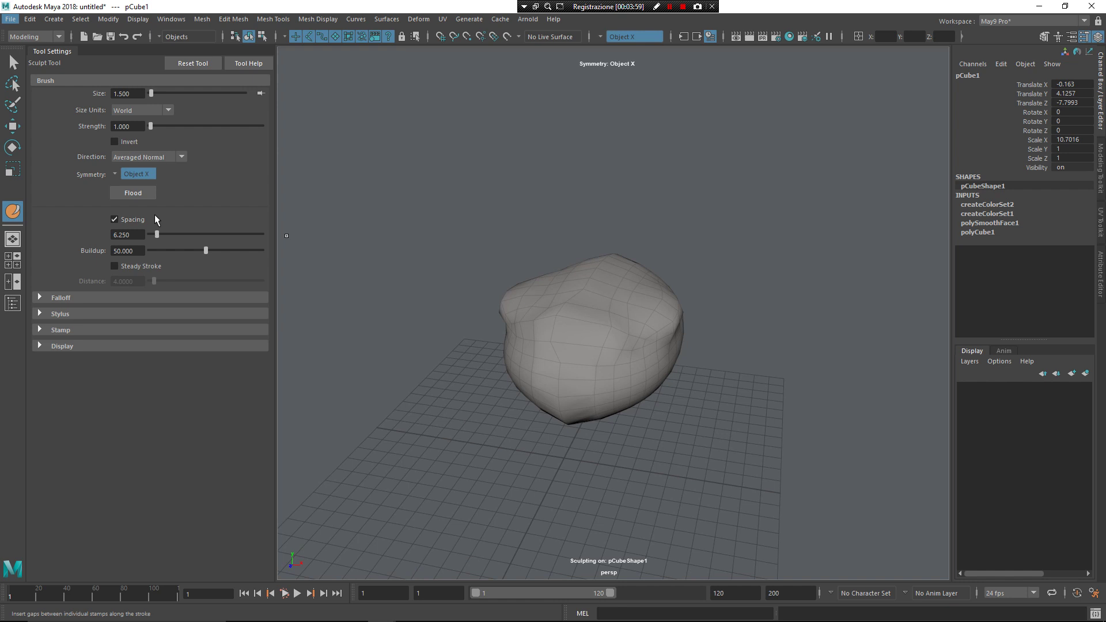
key(ctrl+shift+t)
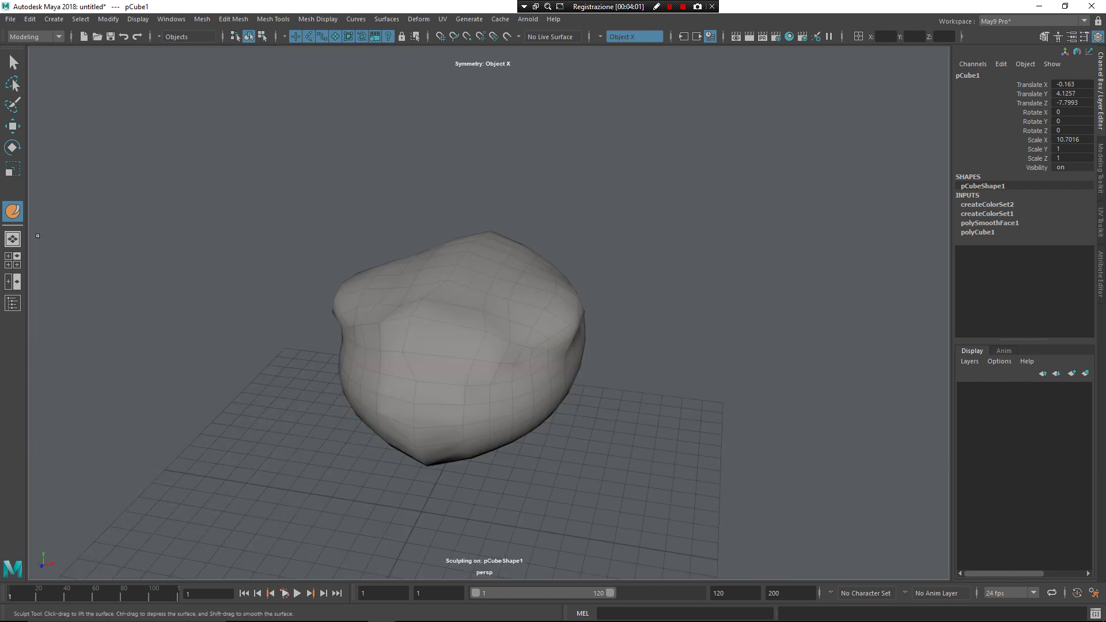
Examine the Outliner, Attribute Editor, Modeling Toolkit and UV Toolkit by toggling them, ending on the Channel Box.
click(13, 303)
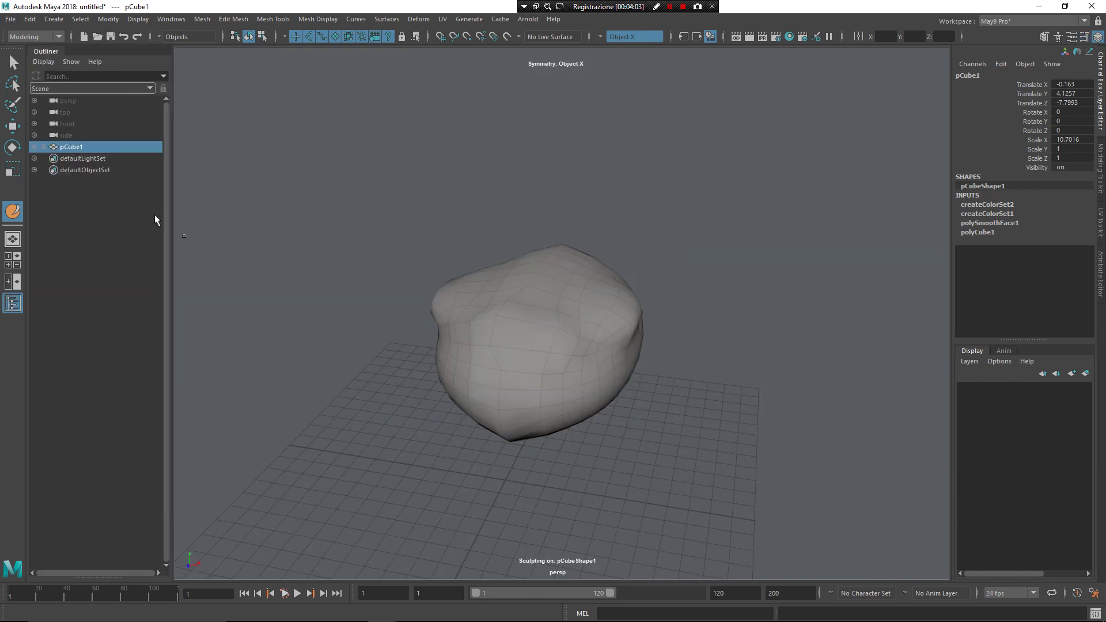
key(ctrl+shift+o)
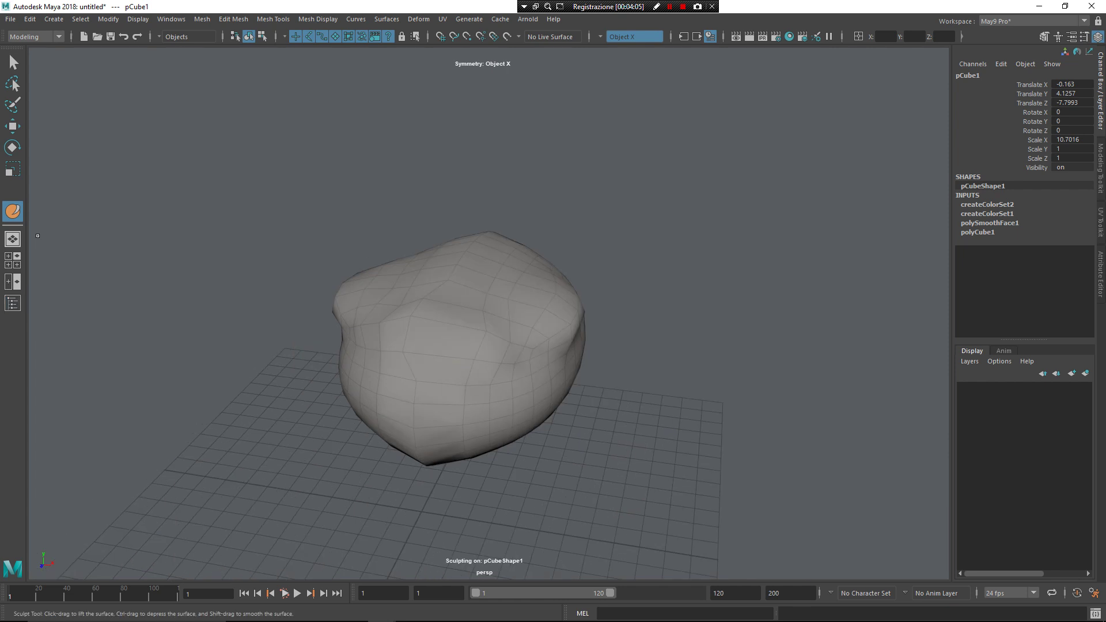
key(ctrl+a)
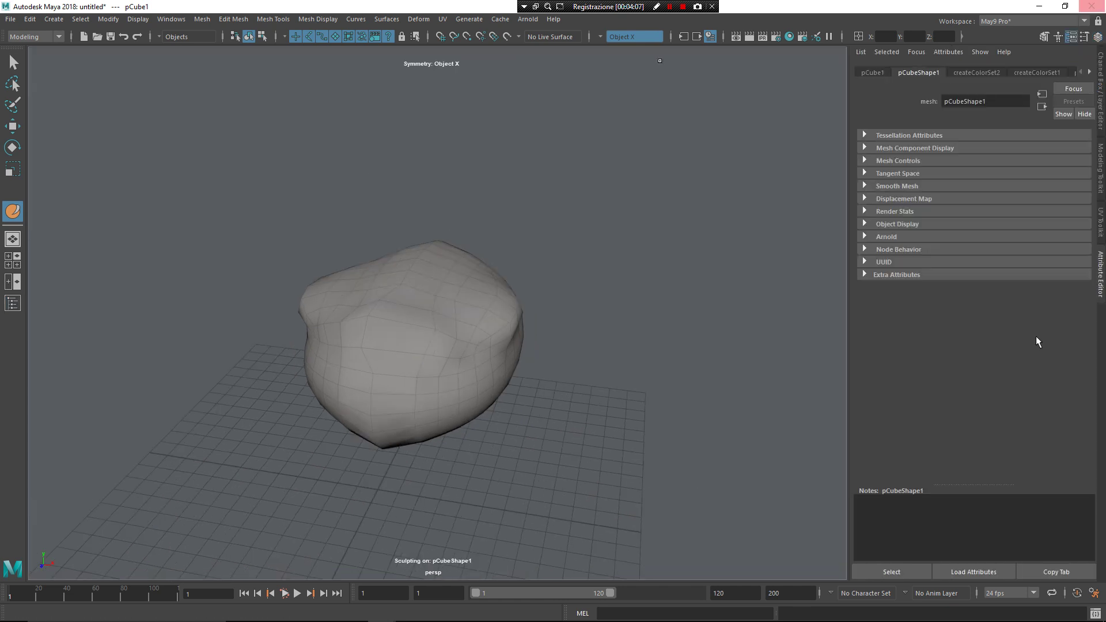
key(ctrl+a)
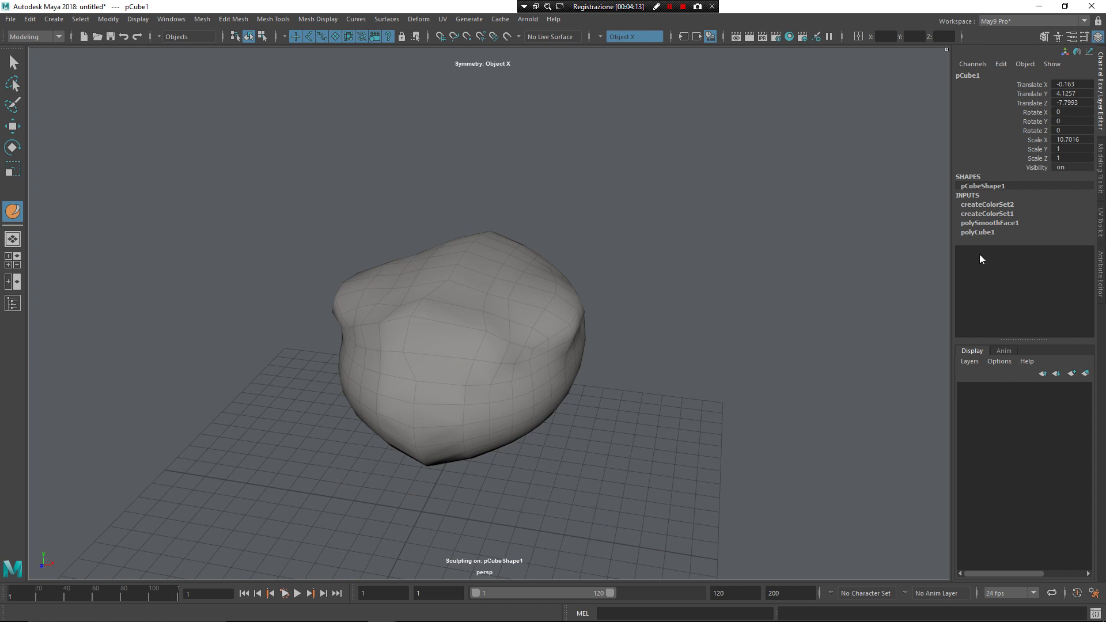
key(ctrl+a)
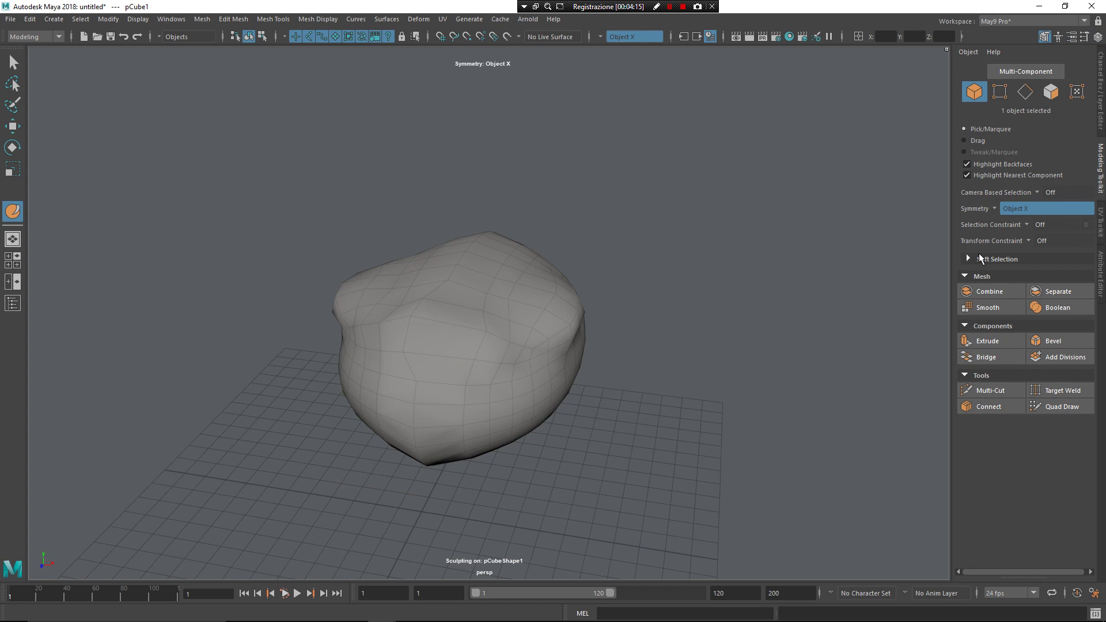
key(ctrl+a)
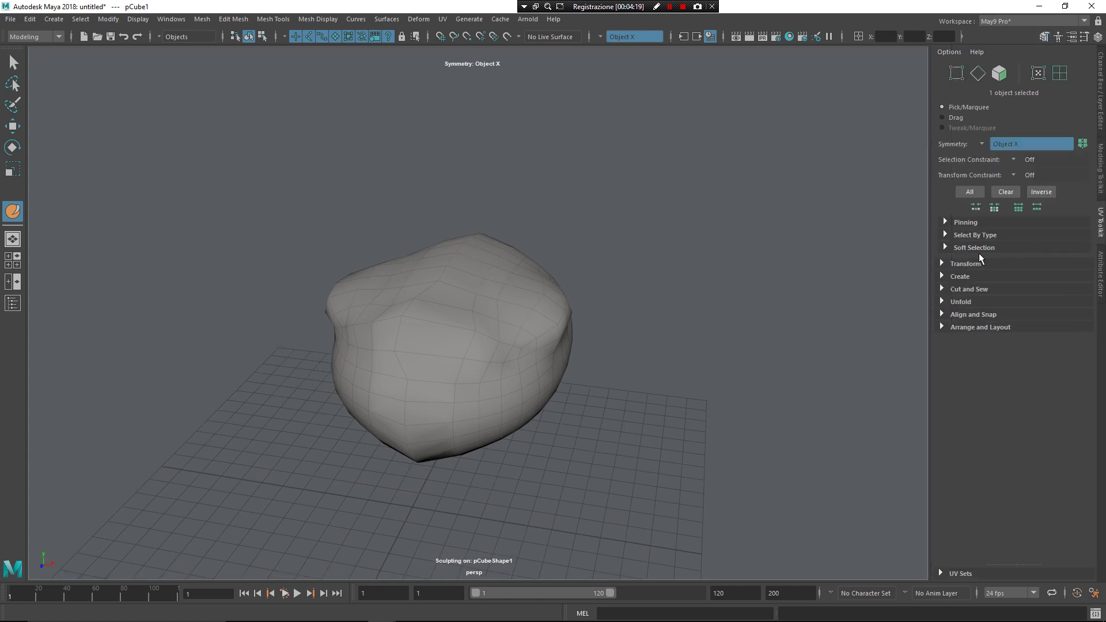
key(ctrl+a)
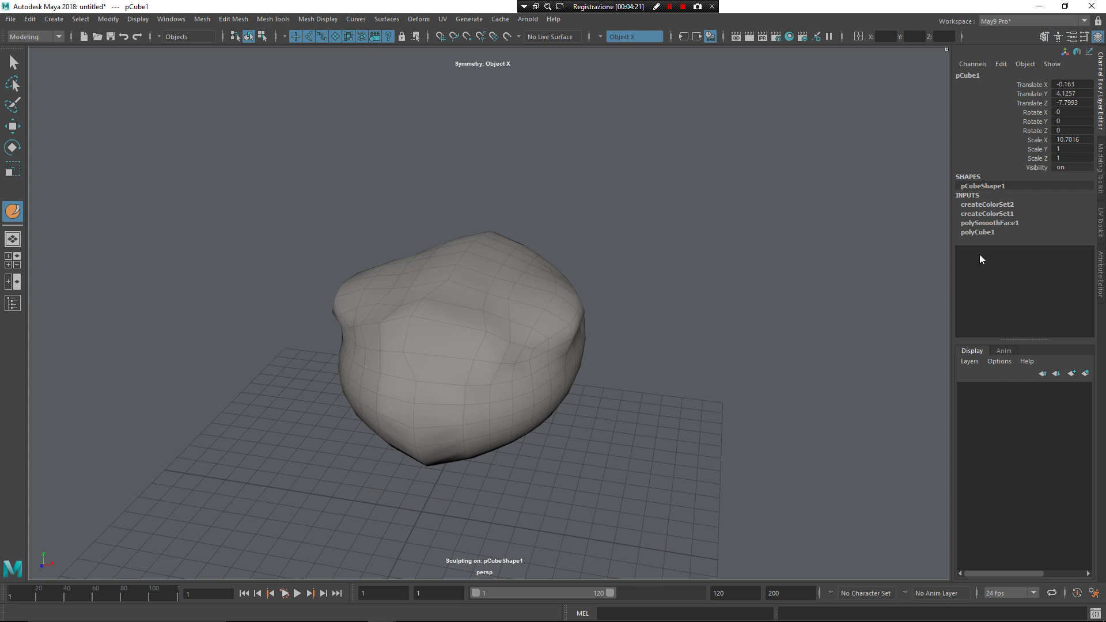
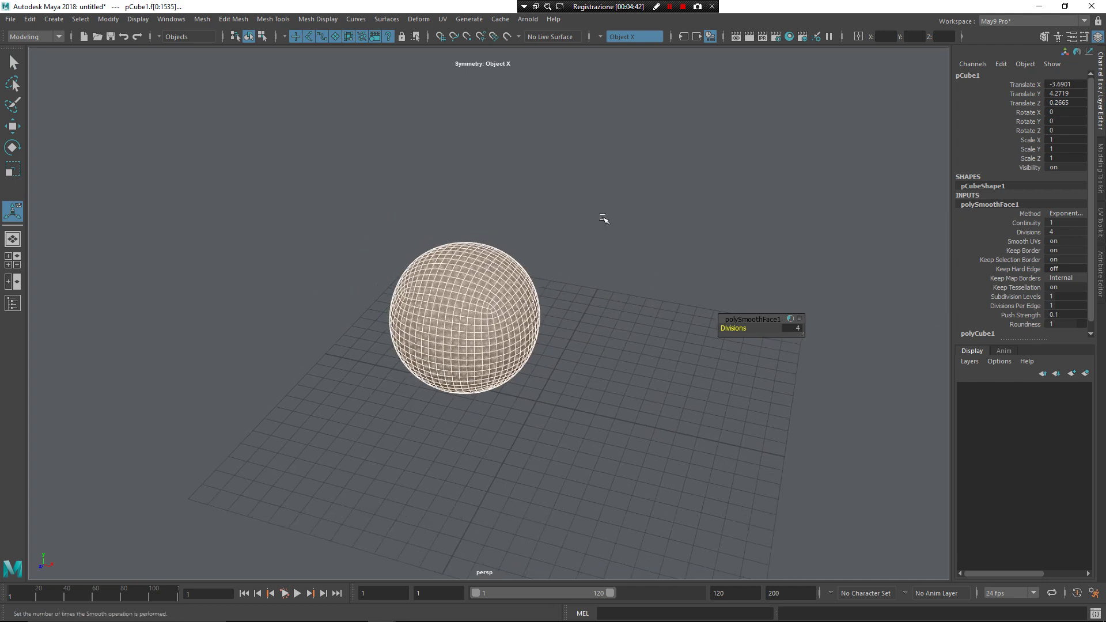
Select the smoothed sphere as a whole object and show the Outliner.
alt+drag(562, 288, 527, 259)
click(526, 280)
click(580, 292)
click(537, 284)
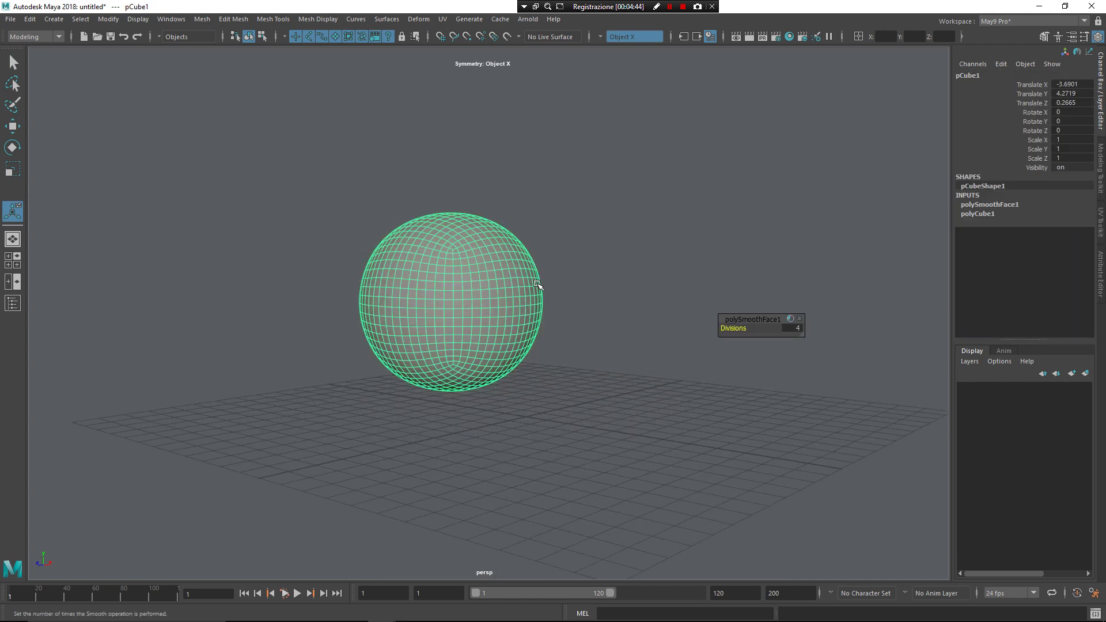
key(o)
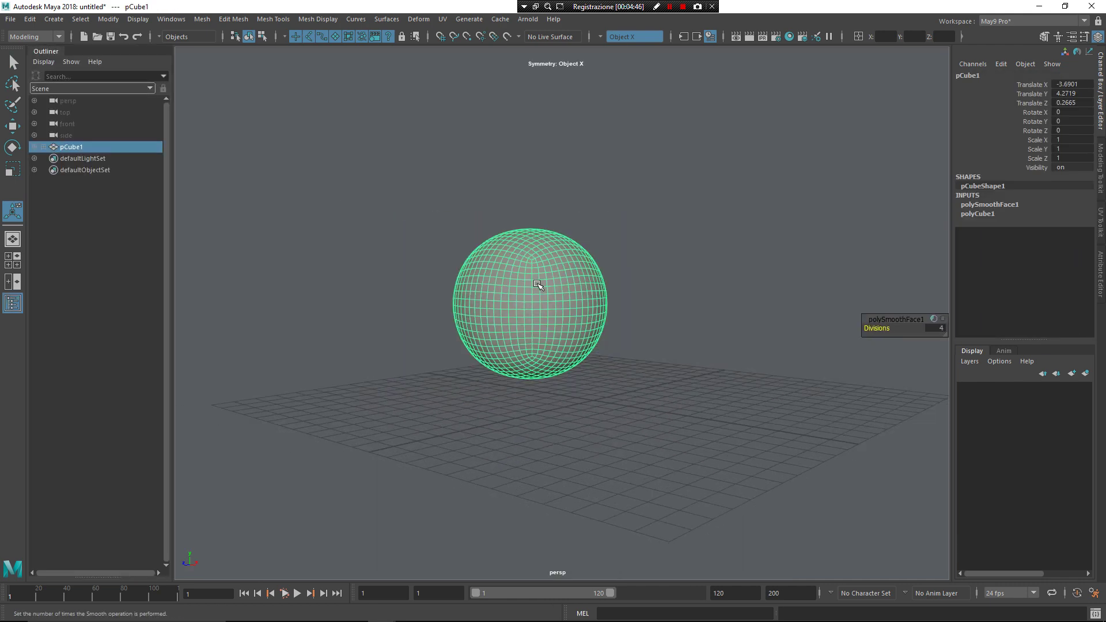
Duplicate the sphere and move the copy along X to about 0.2 so it overlaps the original.
right_click(98, 247)
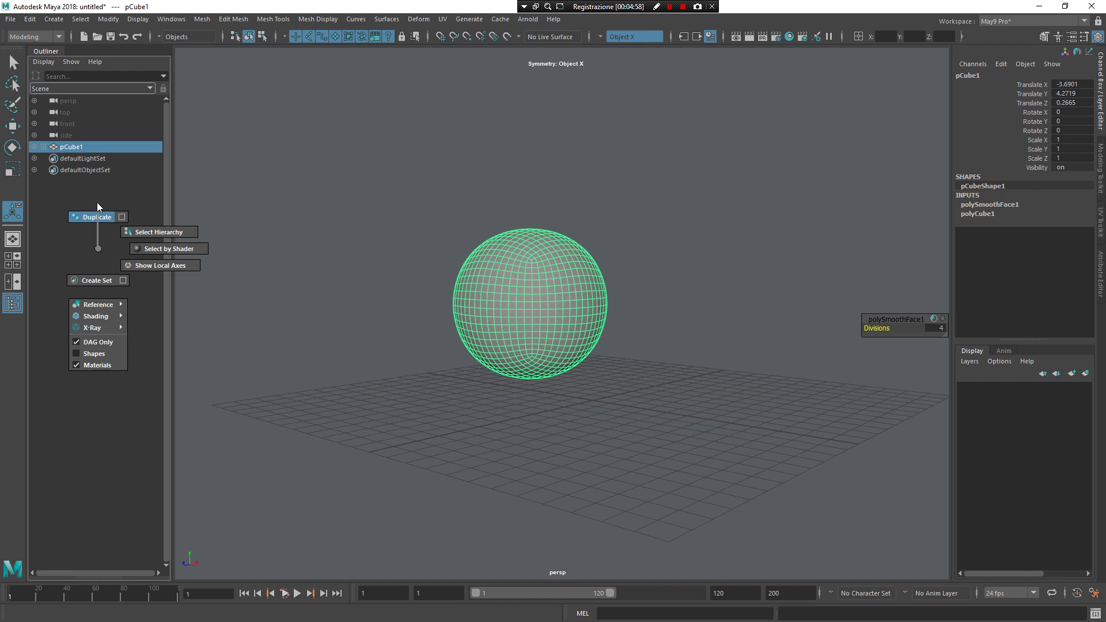
click(95, 216)
key(w)
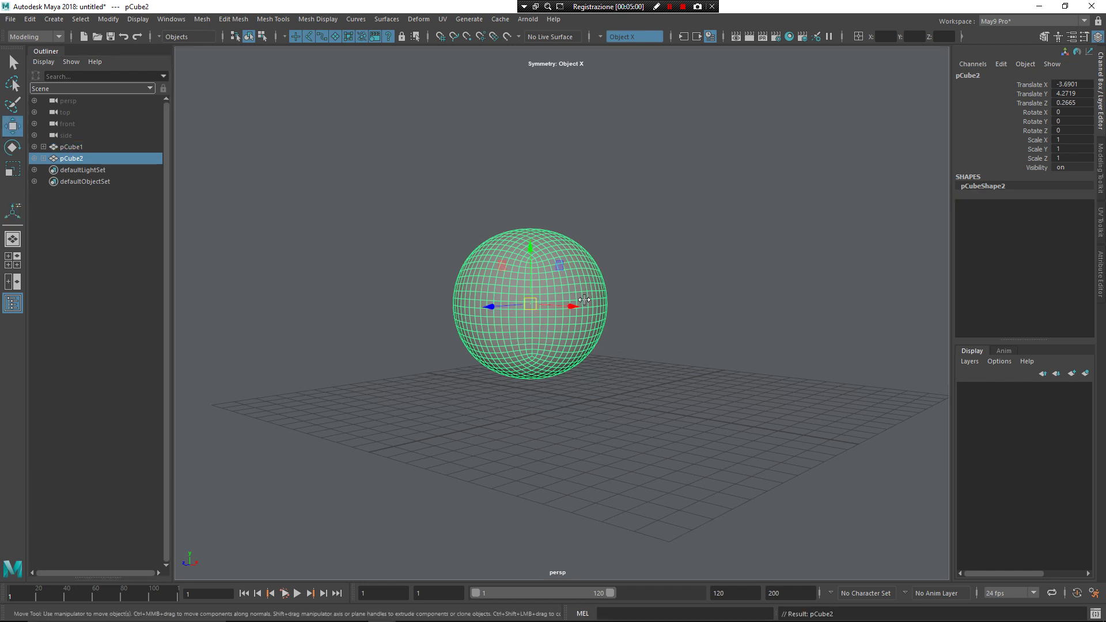
drag(572, 307, 523, 328)
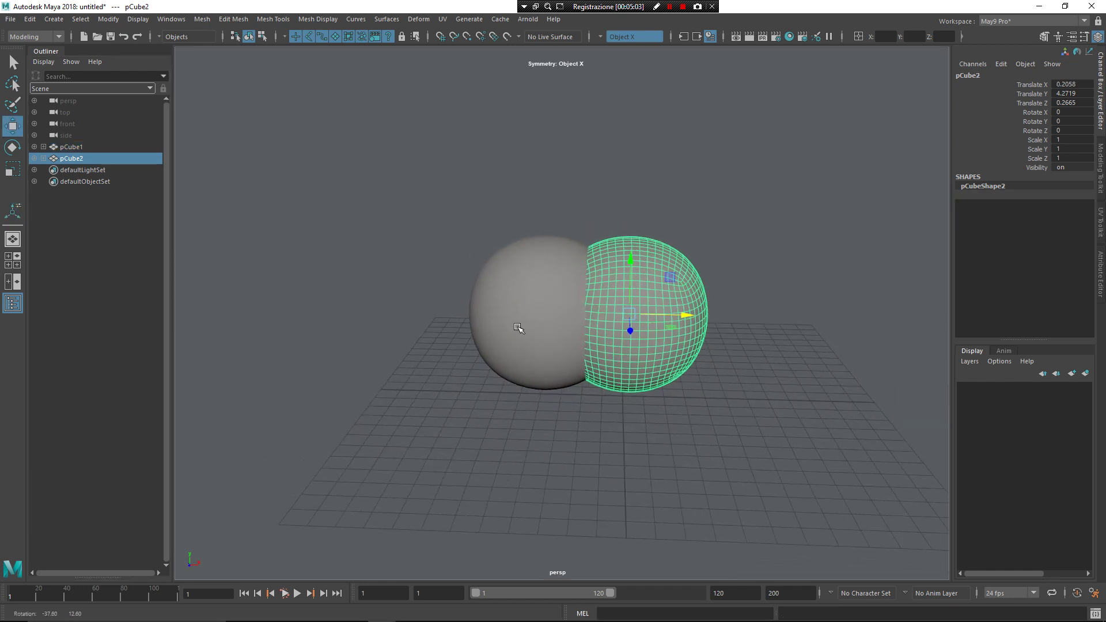
Subtract the duplicated sphere from the original sphere with a Boolean Difference.
click(526, 339)
shift+click(659, 330)
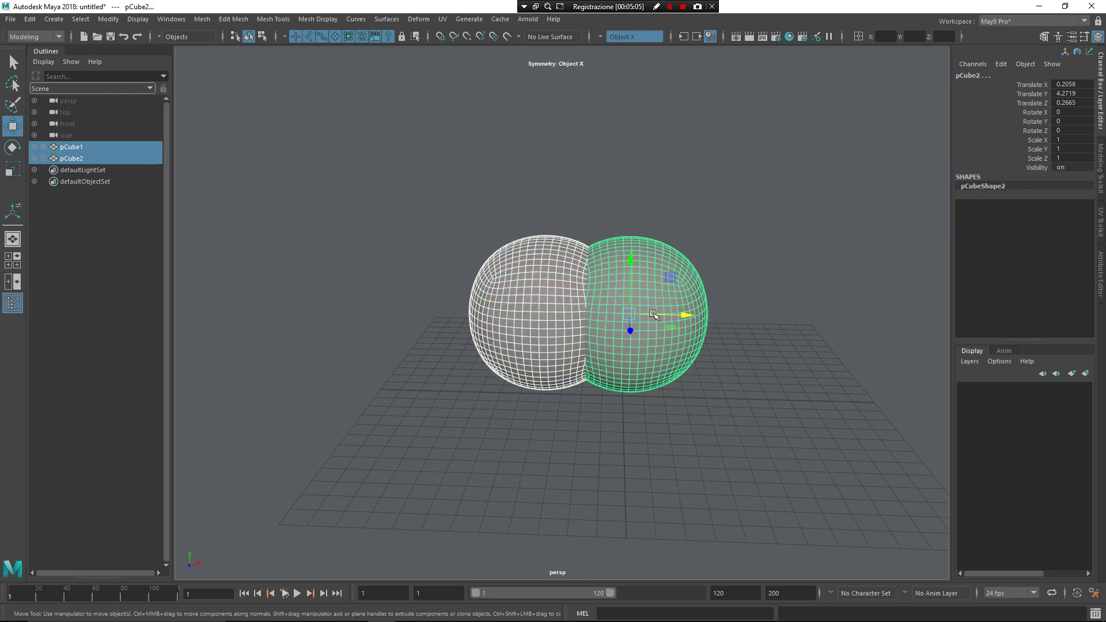
shift+right_click(690, 363)
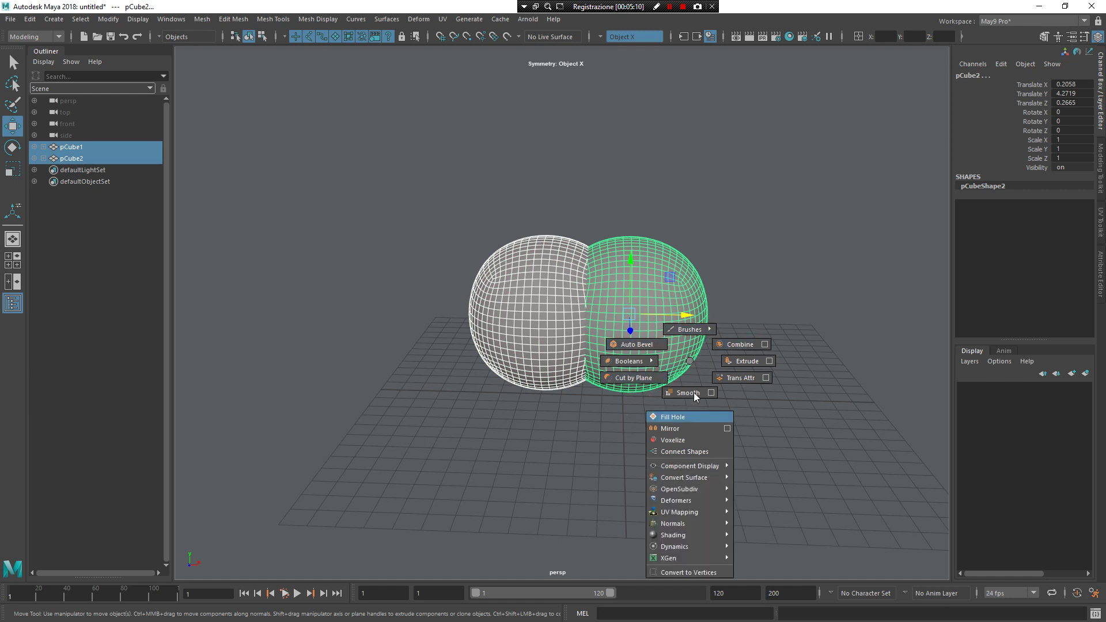
click(617, 357)
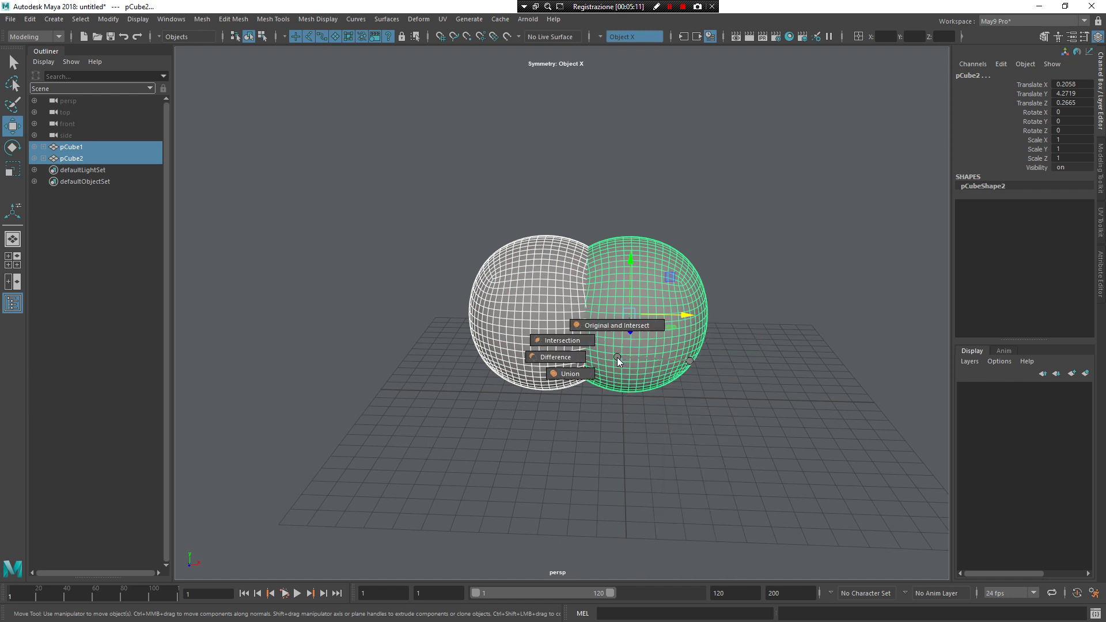
click(557, 357)
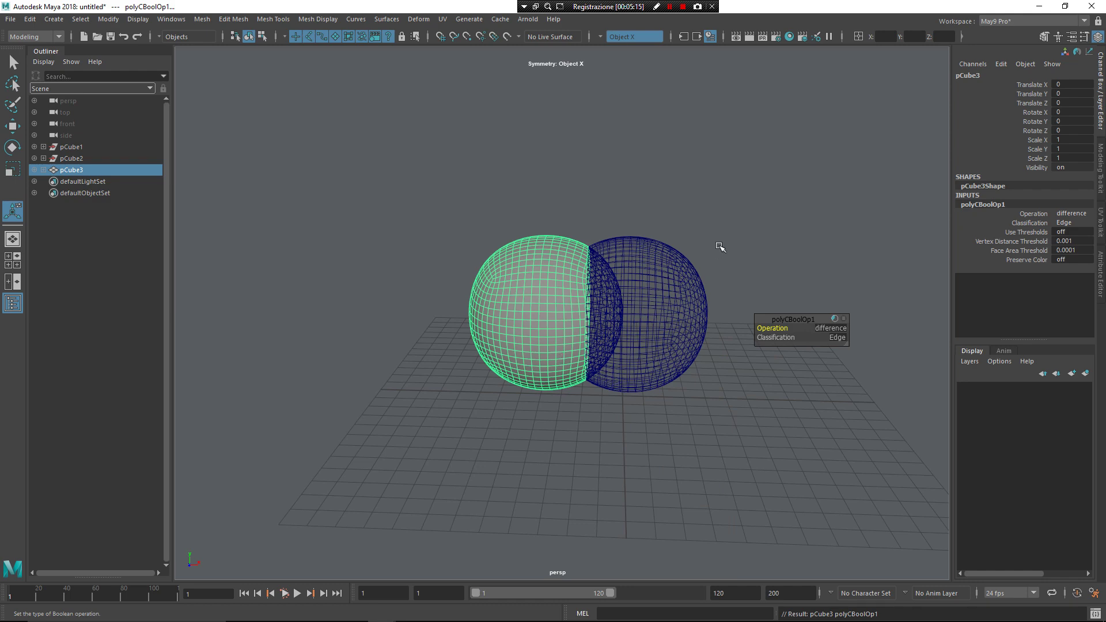
Select the wireframe cutting sphere and move it to about X -2.4, Y 2.8, Z 0.1 to relocate the Boolean cut.
drag(719, 243, 690, 406)
key(e)
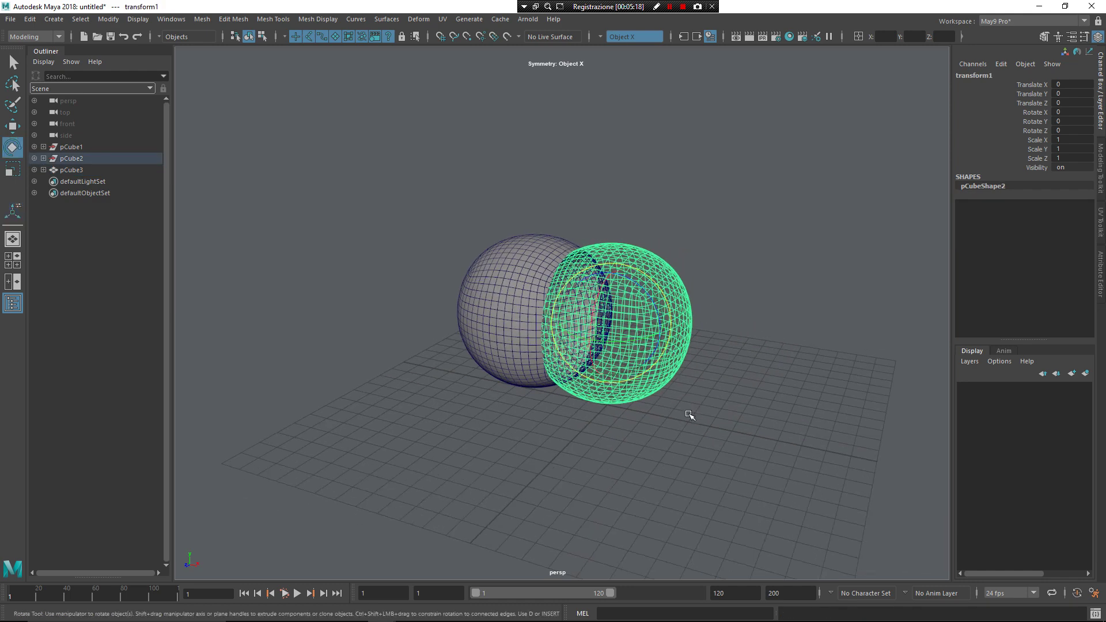
key(w)
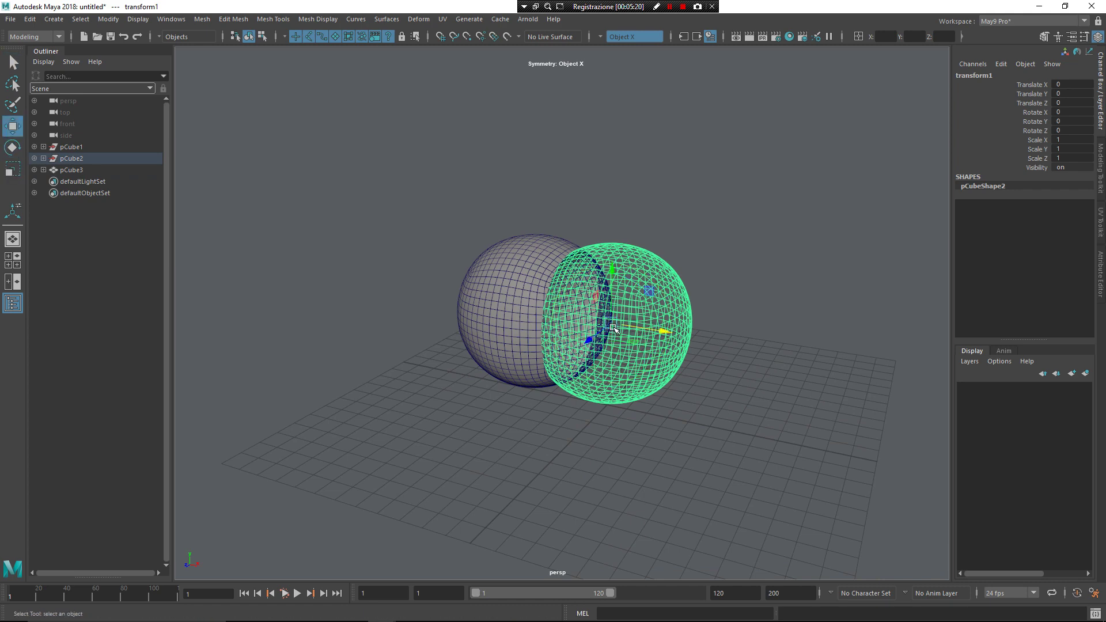
drag(613, 328, 486, 292)
drag(484, 230, 568, 269)
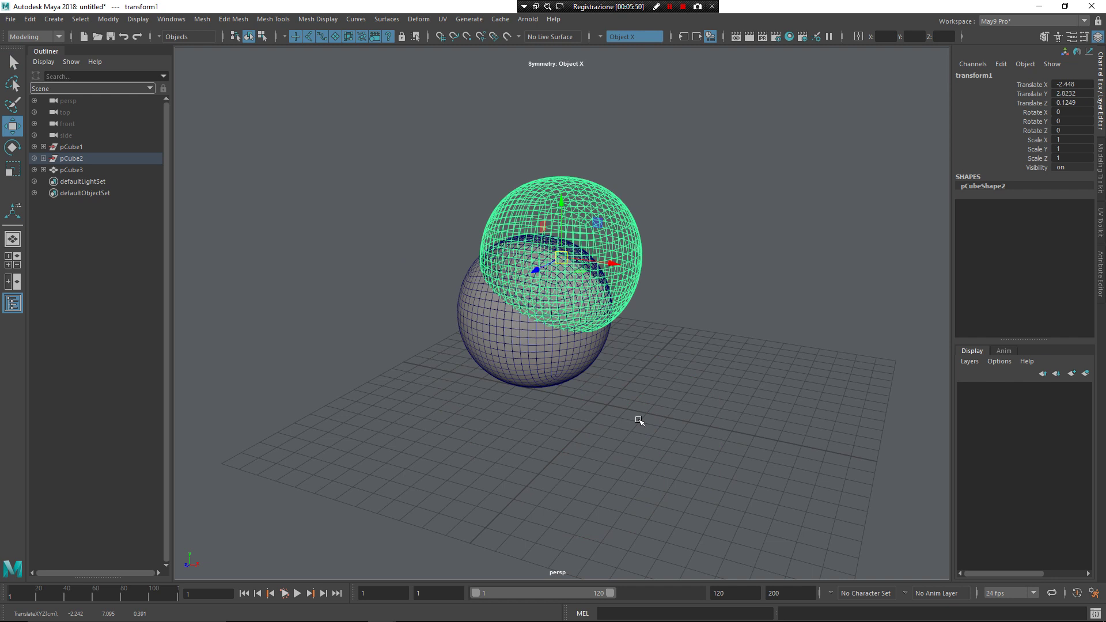
Start a new scene, discarding the current one, and create a polygon cube on the grid.
key(ctrl+n)
click(559, 318)
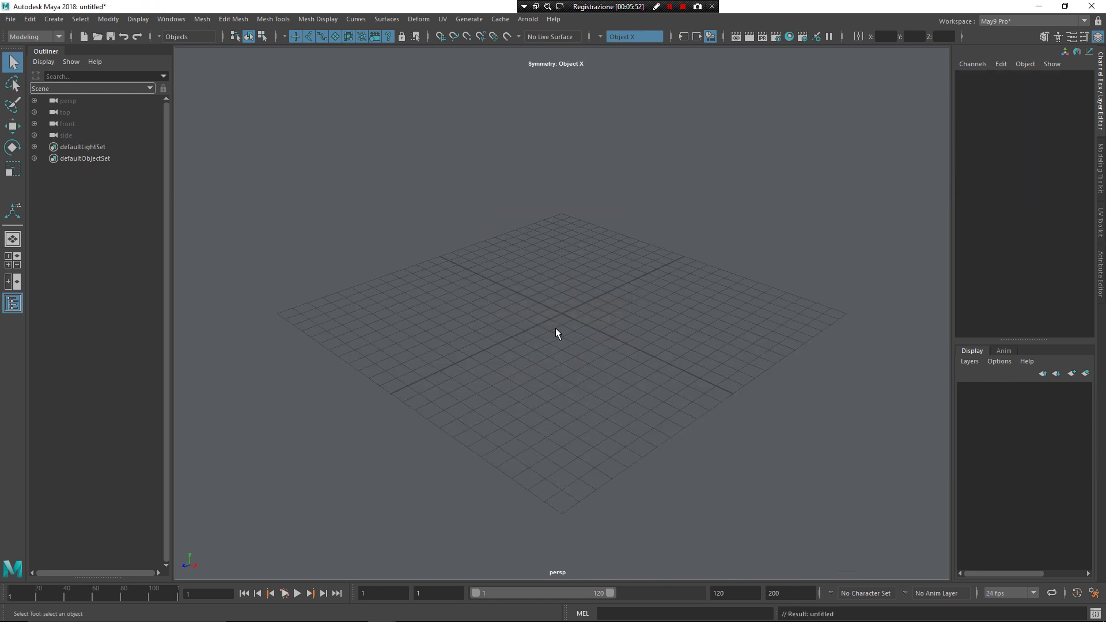
shift+right_drag(592, 315, 434, 236)
ctrl+shift+drag(567, 340, 631, 324)
Select the cube's top face in face mode, and return to selecting the whole cube as an object.
key(F11)
click(646, 192)
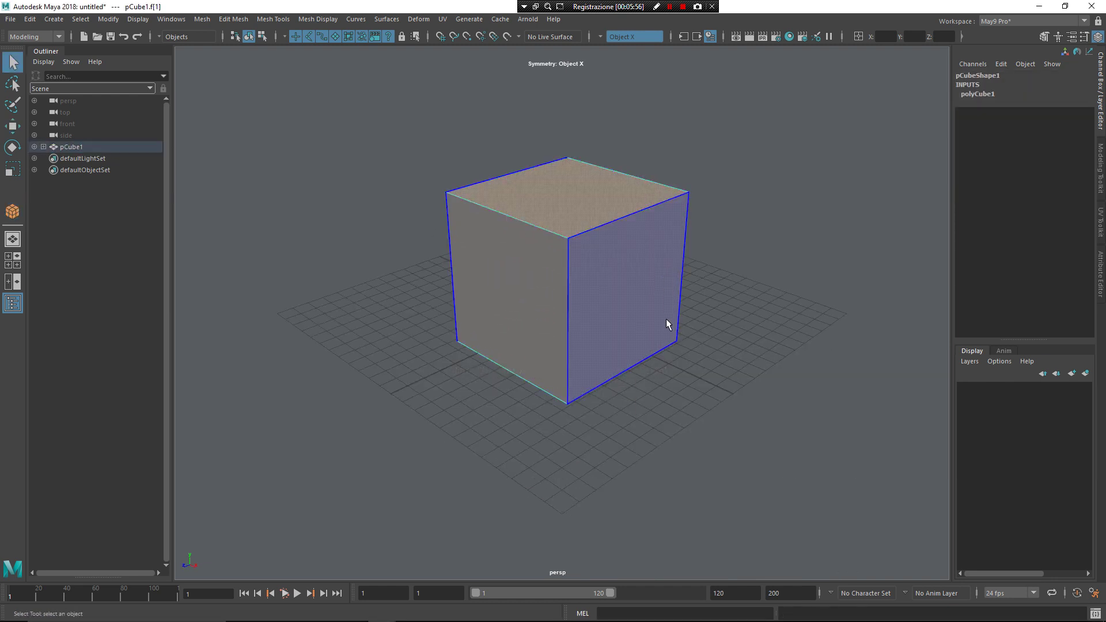
click(879, 323)
key(f)
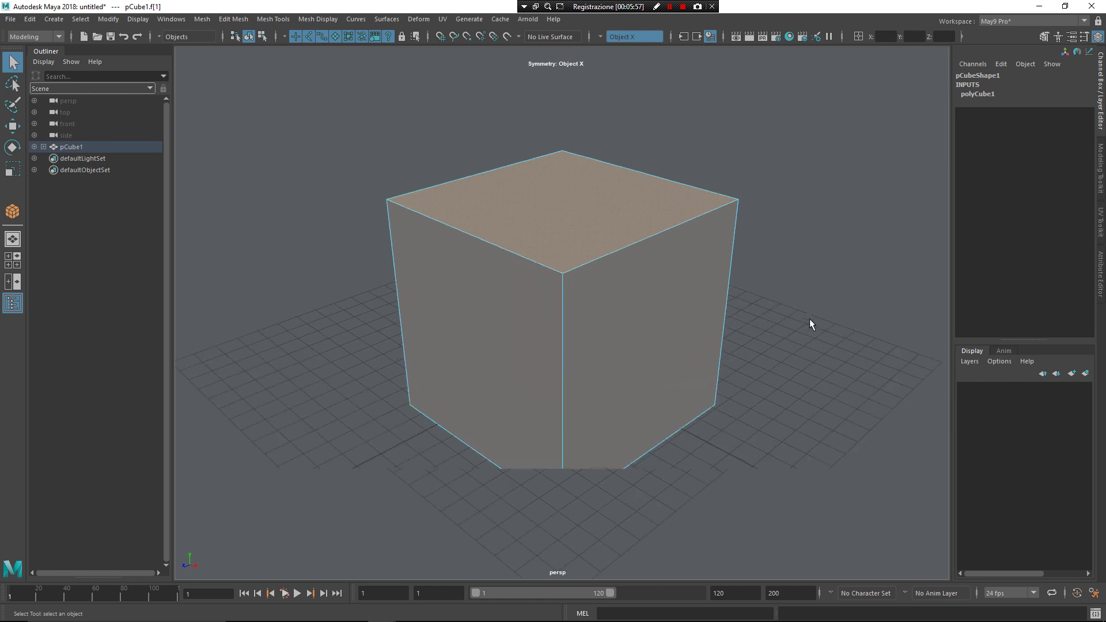
key(F8)
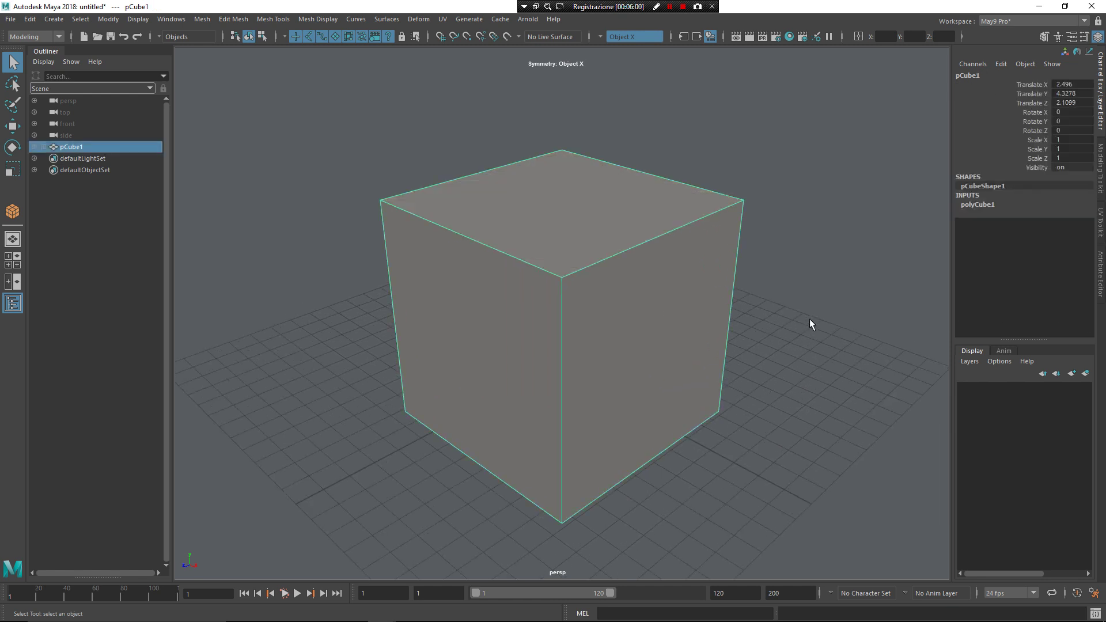
Reselect the cube, pick one of its vertical side faces in face mode, and return to object selection.
click(810, 319)
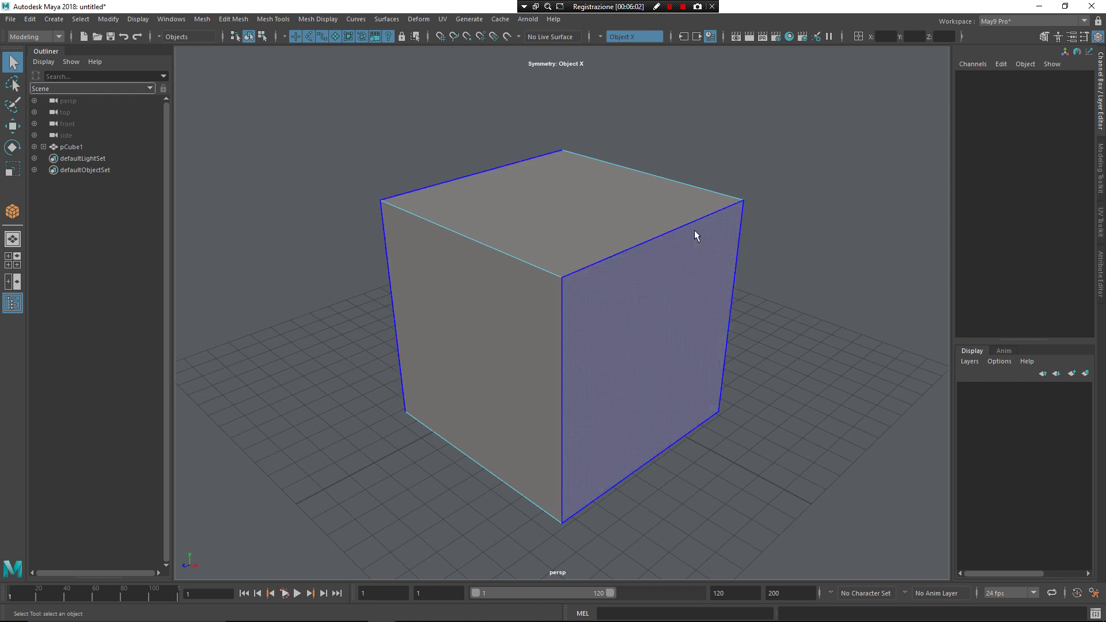
click(699, 248)
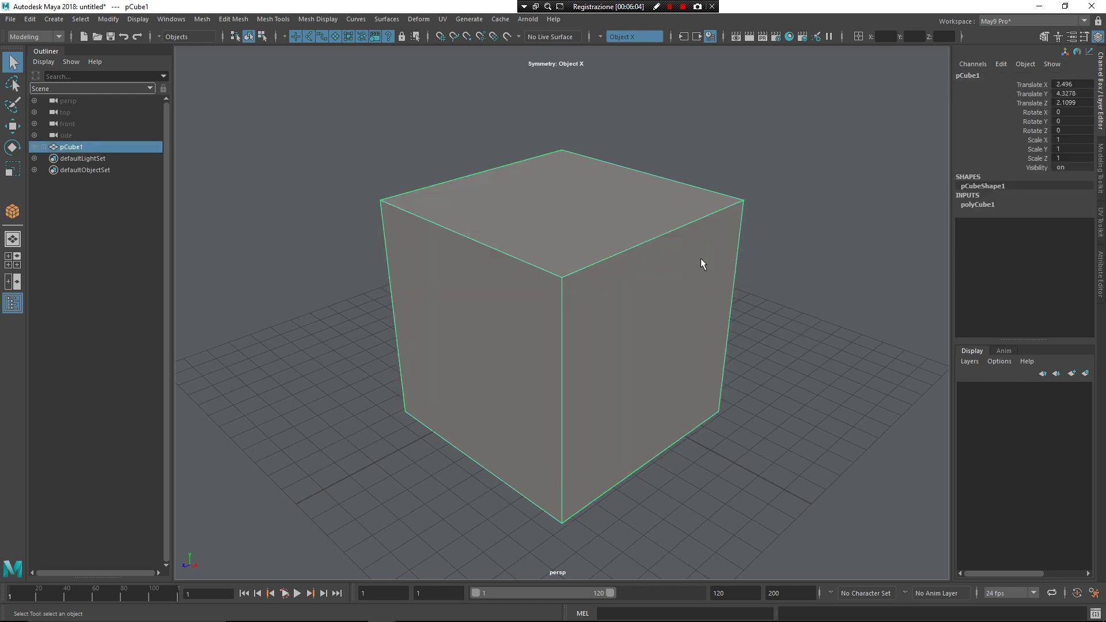
key(F11)
click(695, 258)
key(F8)
Select a top edge of the cube in edge mode, then a side face in face mode, and return to object selection.
key(F10)
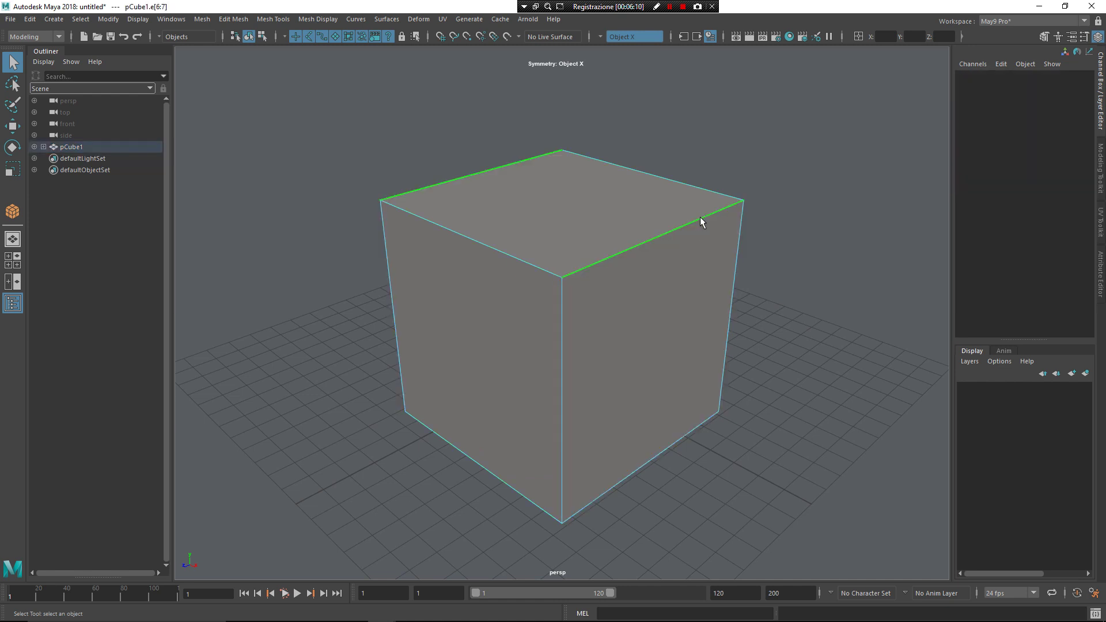
click(701, 219)
key(F11)
click(601, 323)
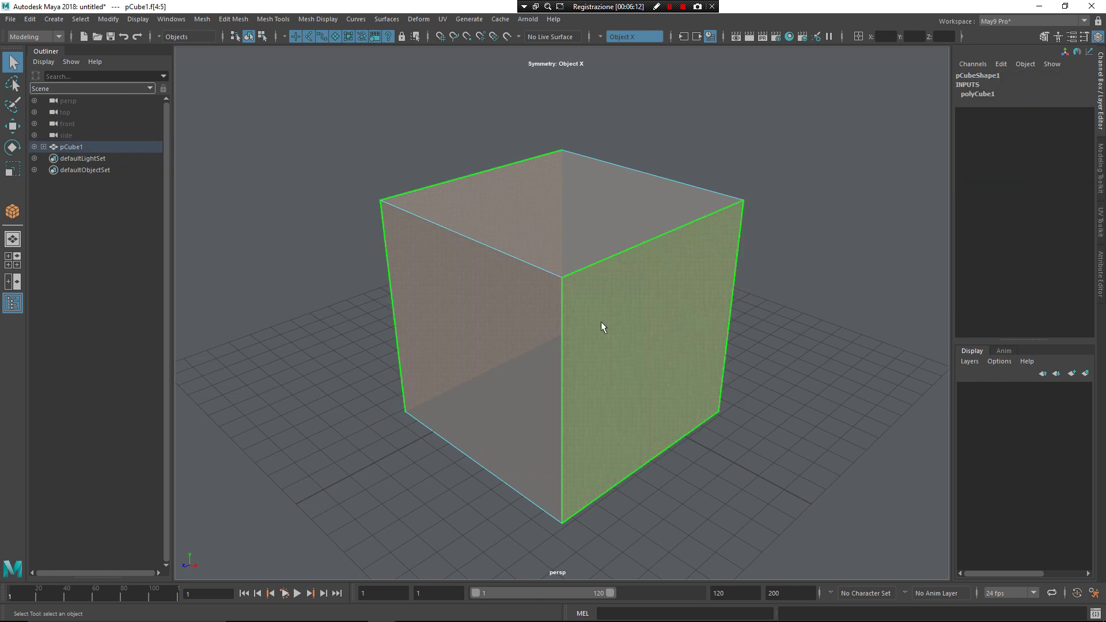
key(F8)
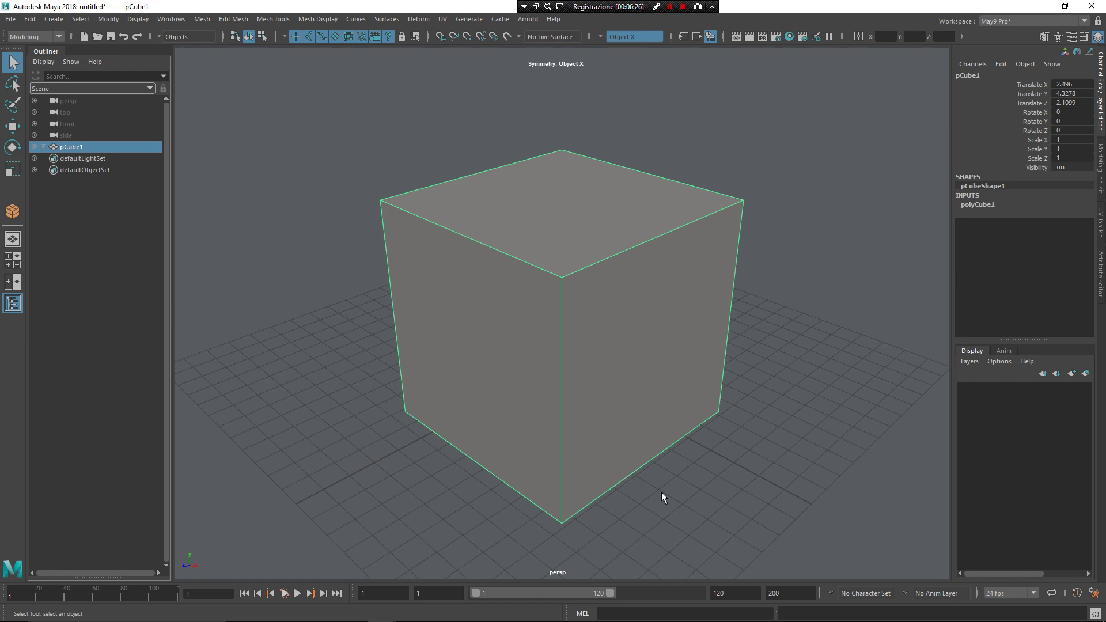
Show the cube's node network in the Node Editor layout beneath the perspective view, and deselect the cube.
alt+right_drag(661, 492, 593, 392)
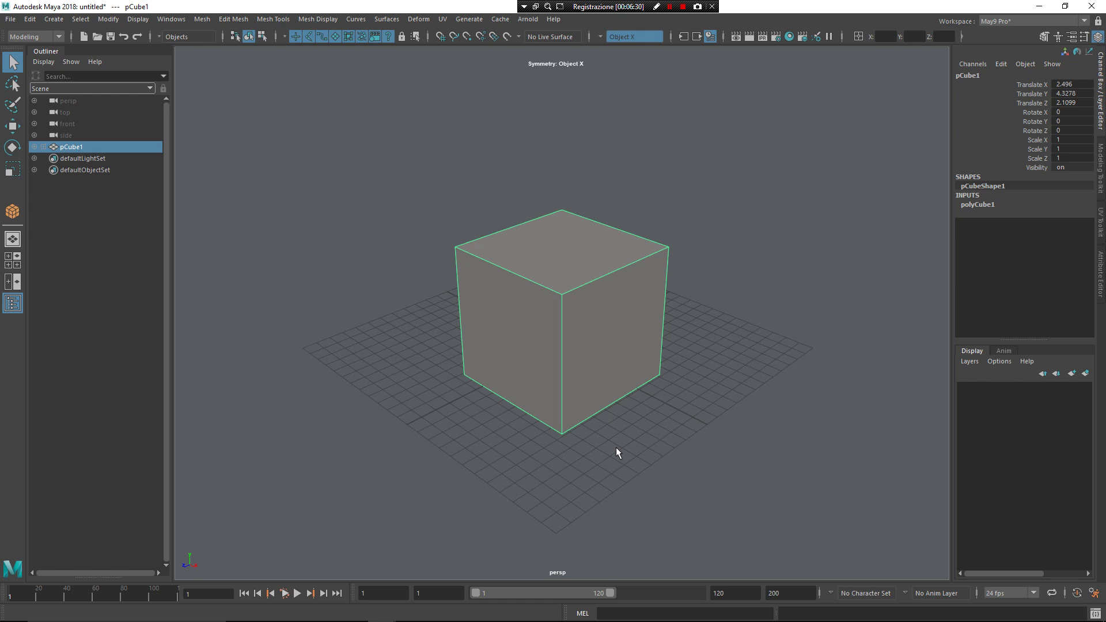
key(alt+n)
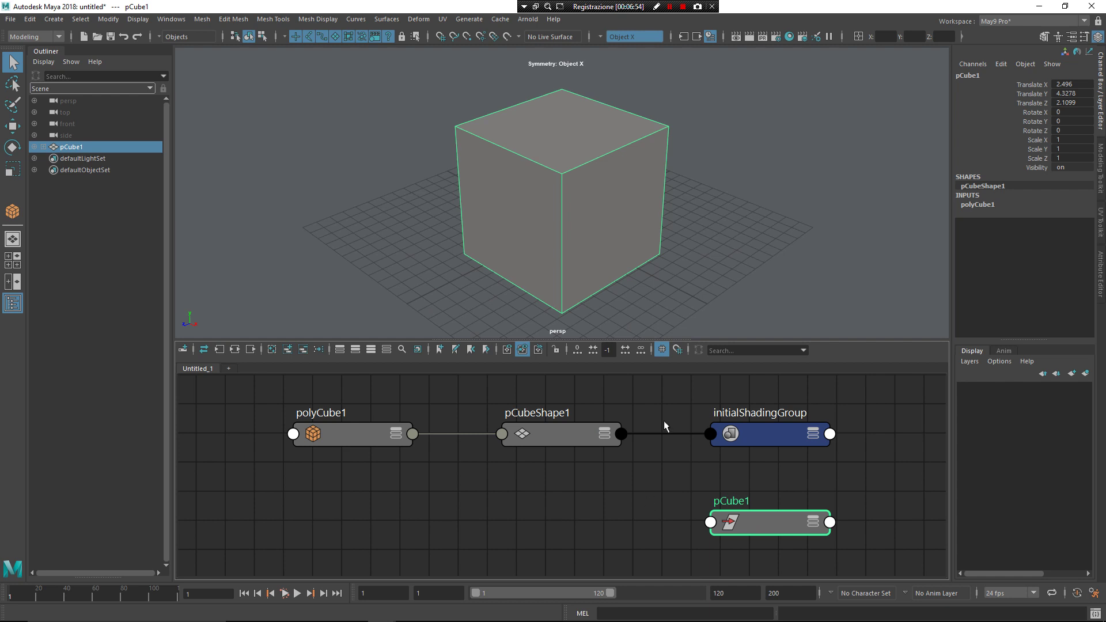
right_click(699, 250)
mouse_move(699, 249)
right_down()
mouse_move(706, 289)
mouse_move(600, 211)
mouse_move(795, 366)
mouse_move(537, 181)
mouse_move(685, 235)
mouse_move(710, 274)
mouse_move(702, 287)
right_up()
click(690, 211)
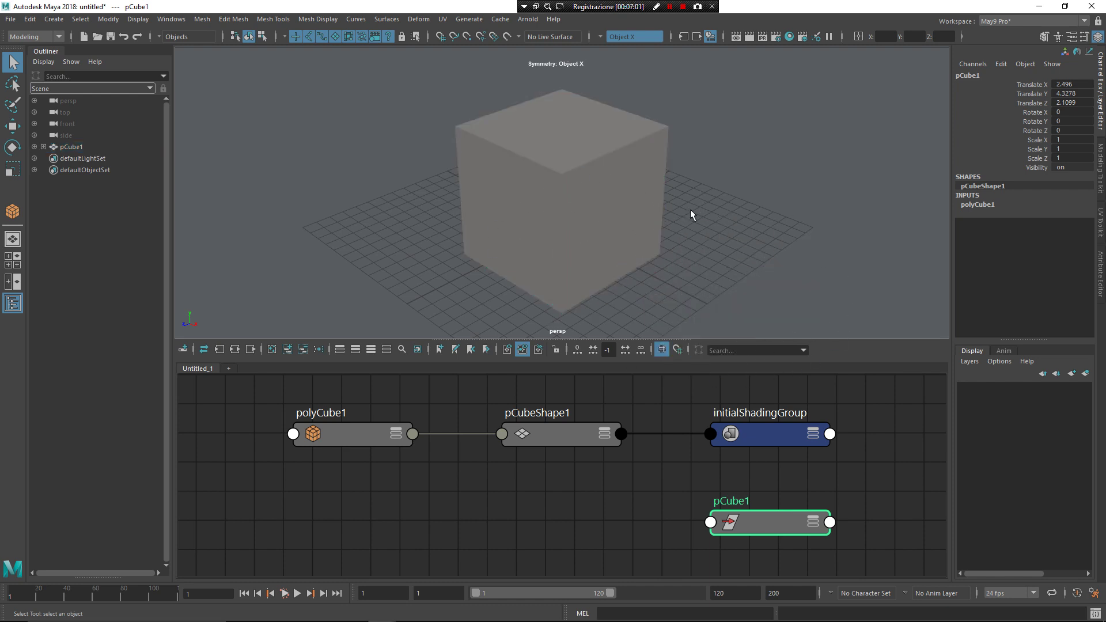
Select the cube, move it along X to about -15.5, and set a keyframe at frame 1.
click(657, 233)
alt+right_drag(670, 243, 622, 215)
key(w)
drag(601, 212, 458, 144)
key(s)
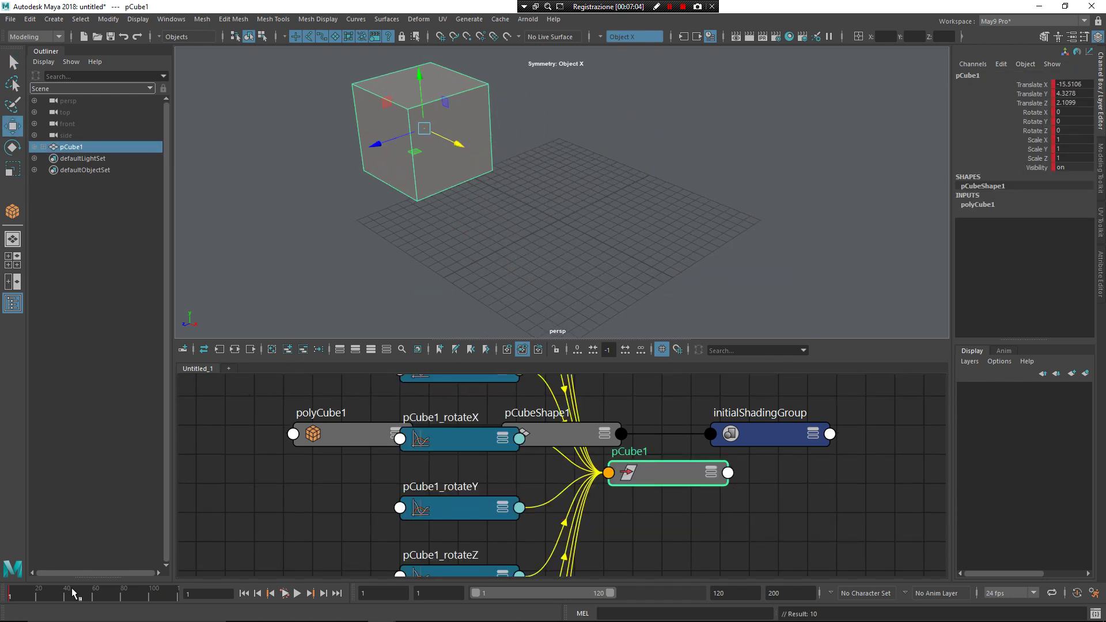
Go to frame 120, move the cube along X to about 13.8, and set a keyframe there.
drag(73, 593, 222, 605)
drag(455, 142, 716, 259)
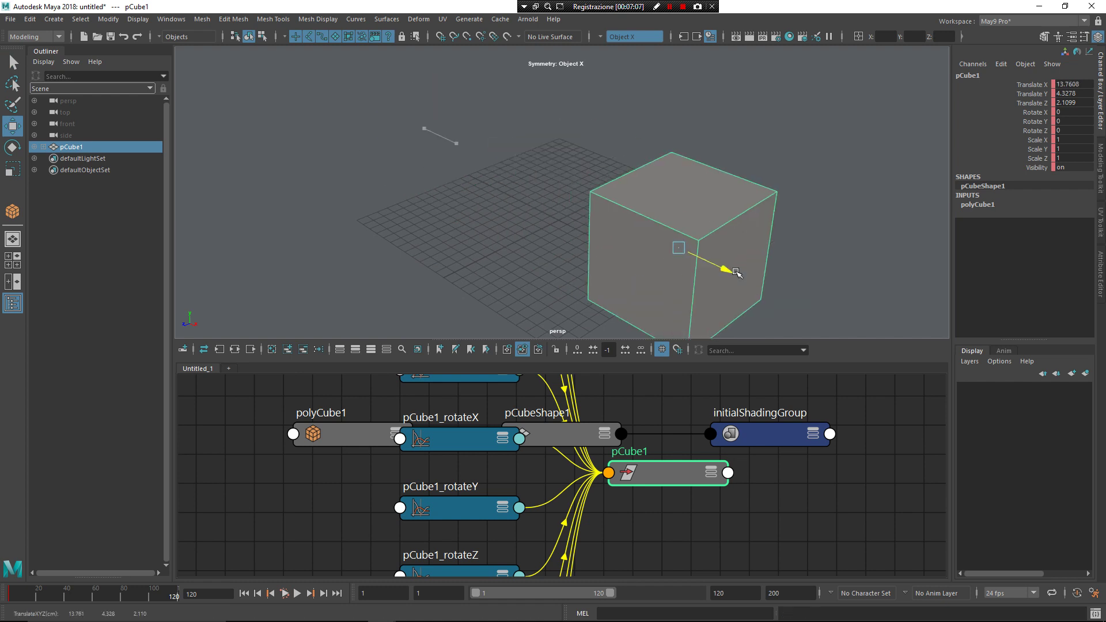
key(s)
Play the cube's animation, stopping at frame 62, and switch to the Graph Editor layout to show its curves.
key(alt+v)
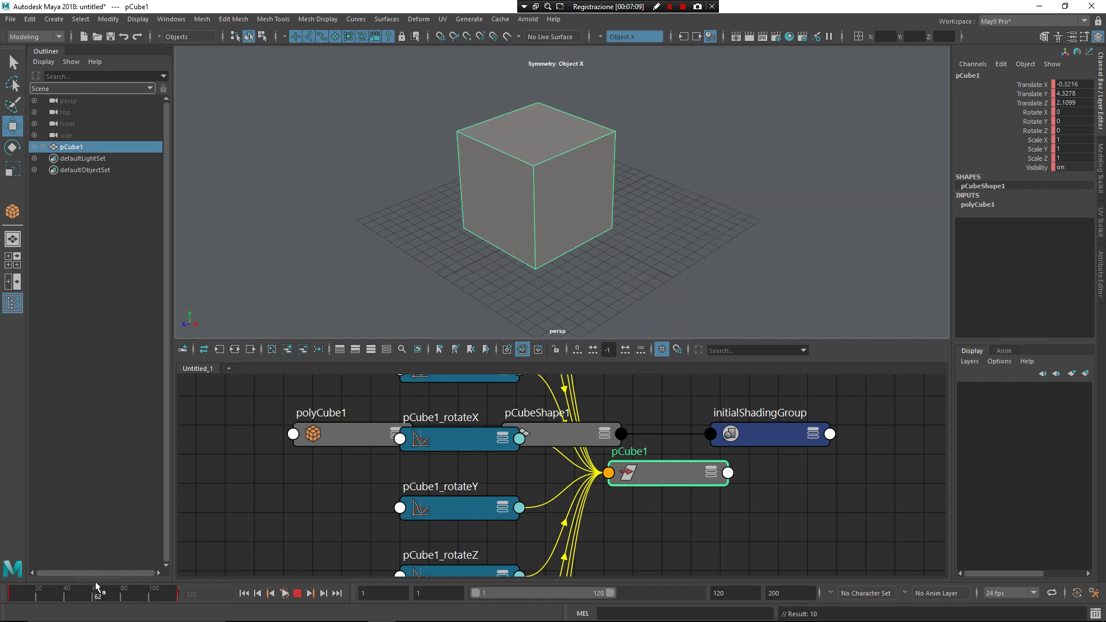
key(alt+v)
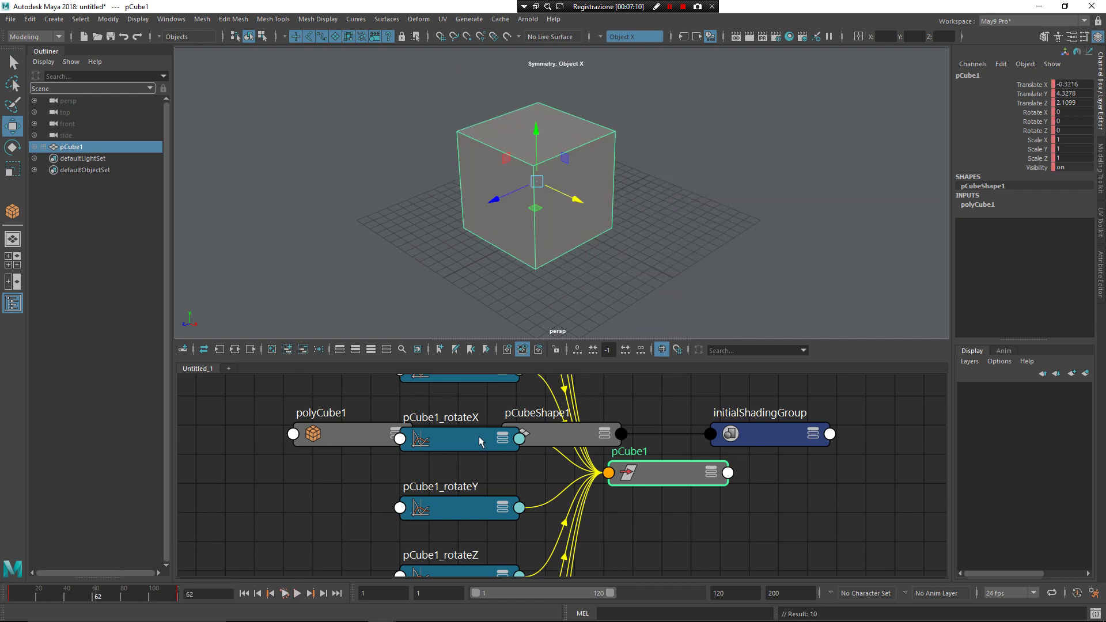
key(space)
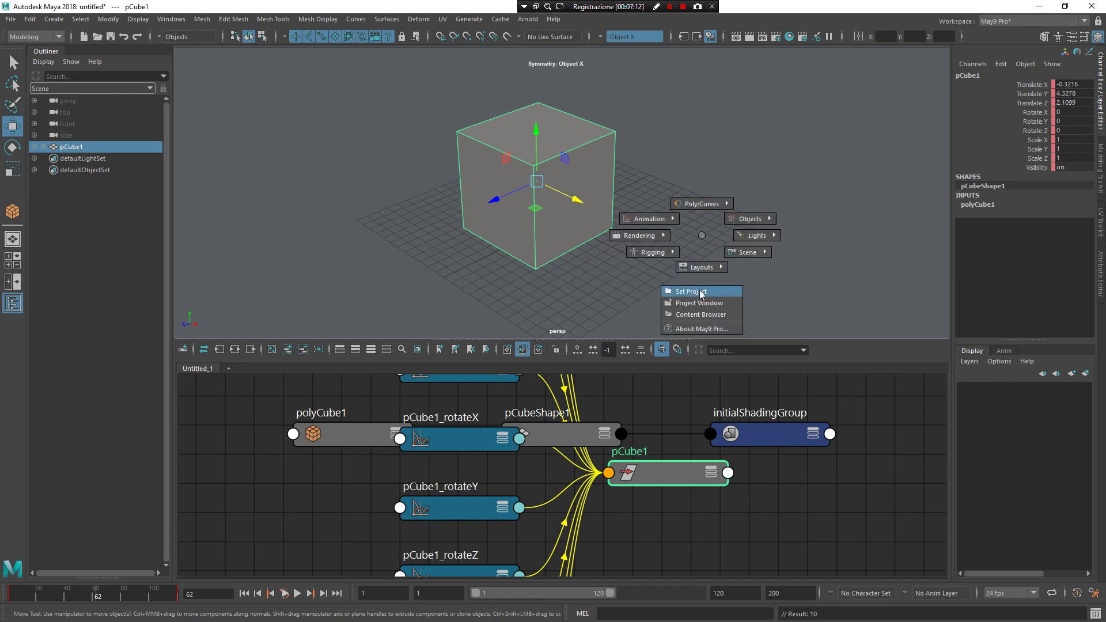
drag(701, 271, 743, 286)
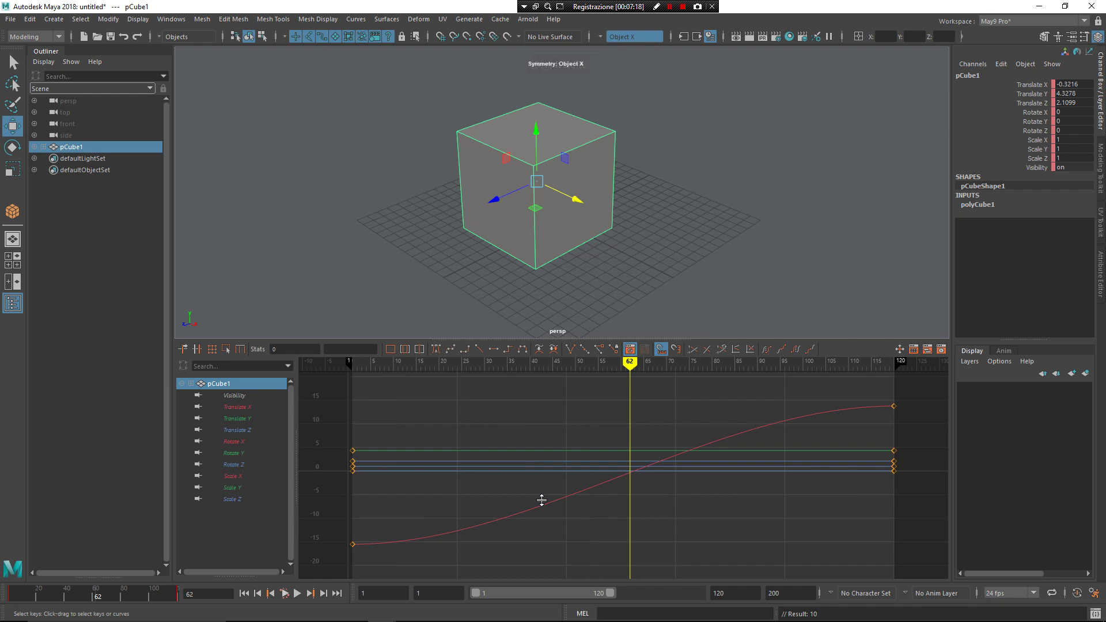
Play the animation up to frame 75, set a keyframe on the cube there, and scrub back to frame 70.
key(alt+v)
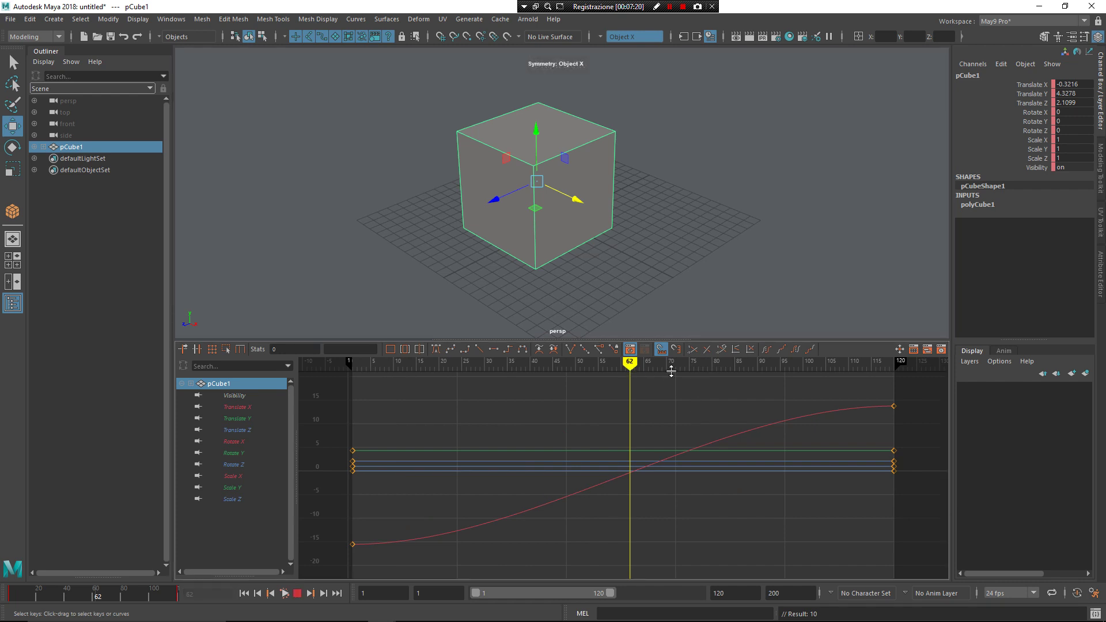
key(alt+v)
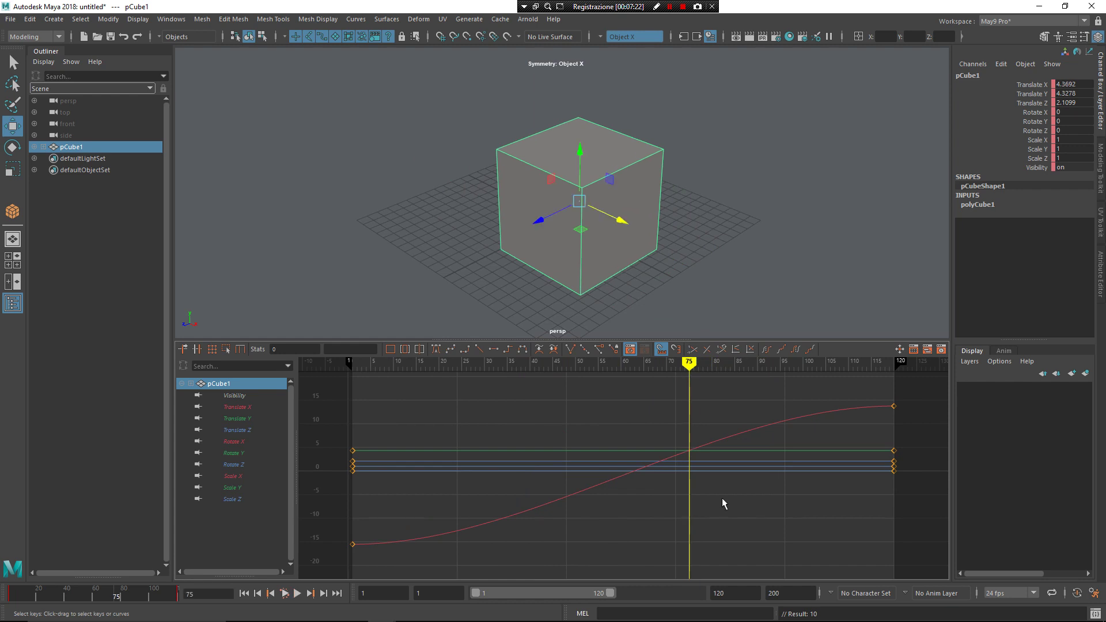
key(s)
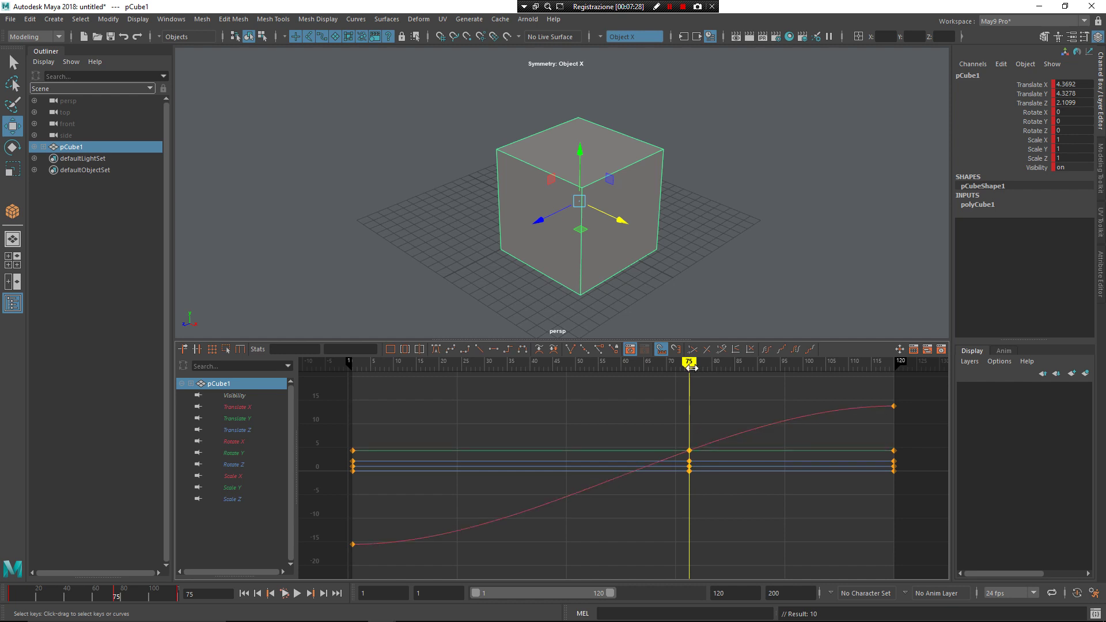
drag(689, 368, 667, 369)
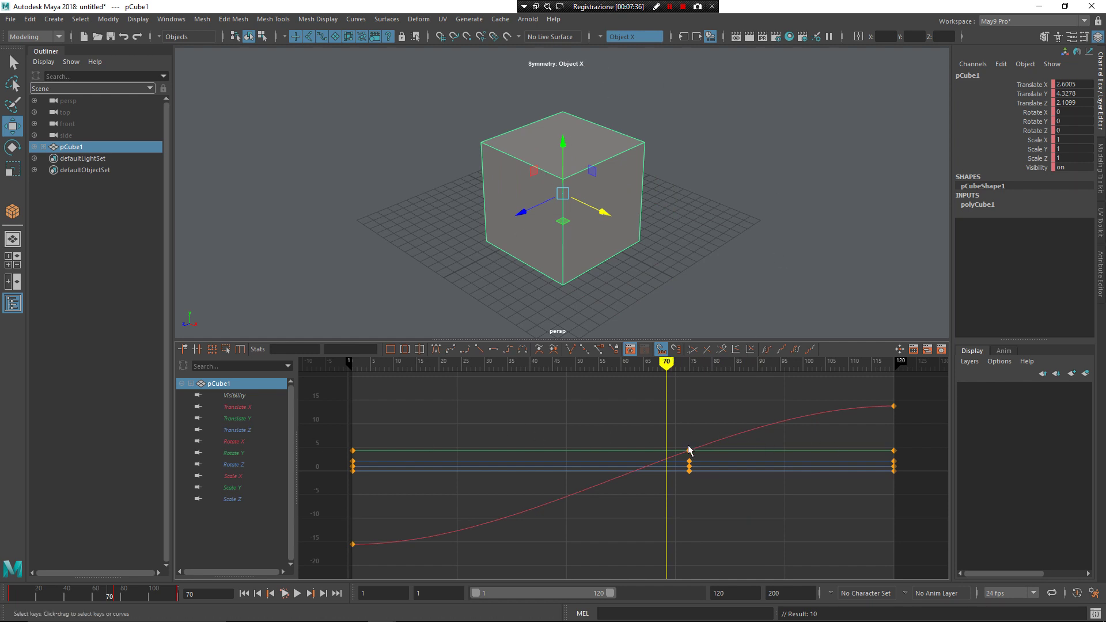
Look through the available workspace layouts, including Perspective/Four View, UV Texture, Pose and the file reference layout.
key(space)
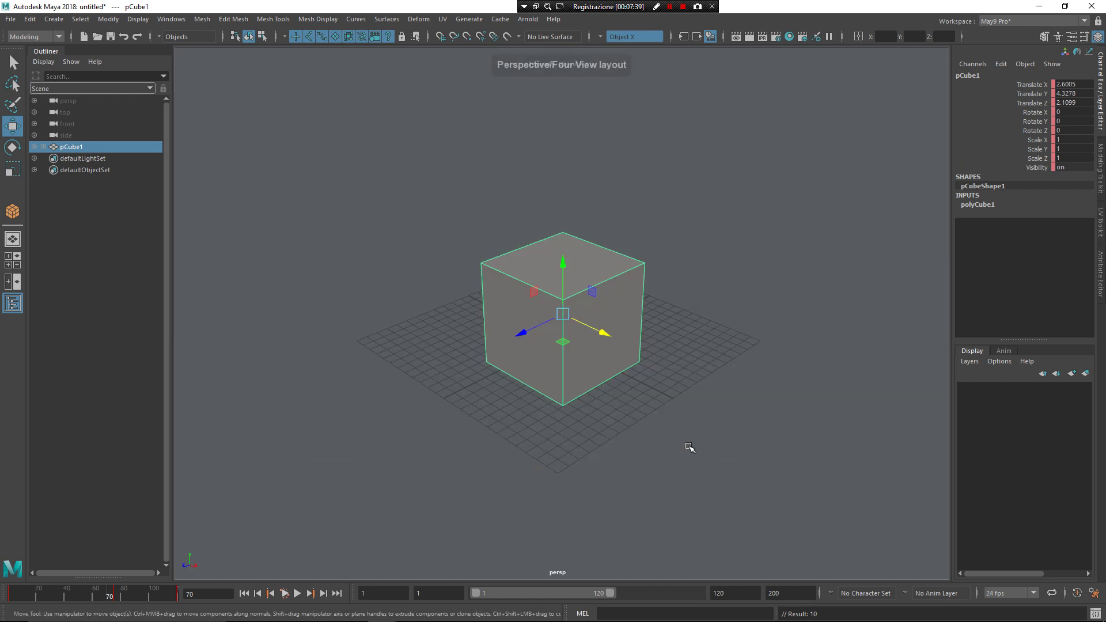
key(F2)
key(F3)
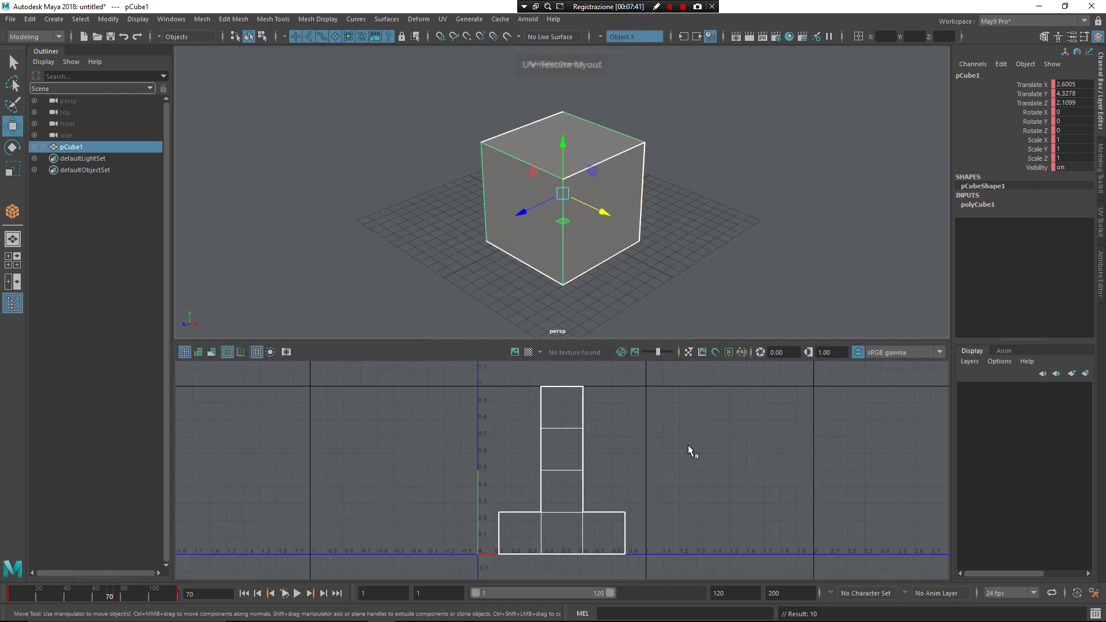
key(F4)
key(F5)
key(F6)
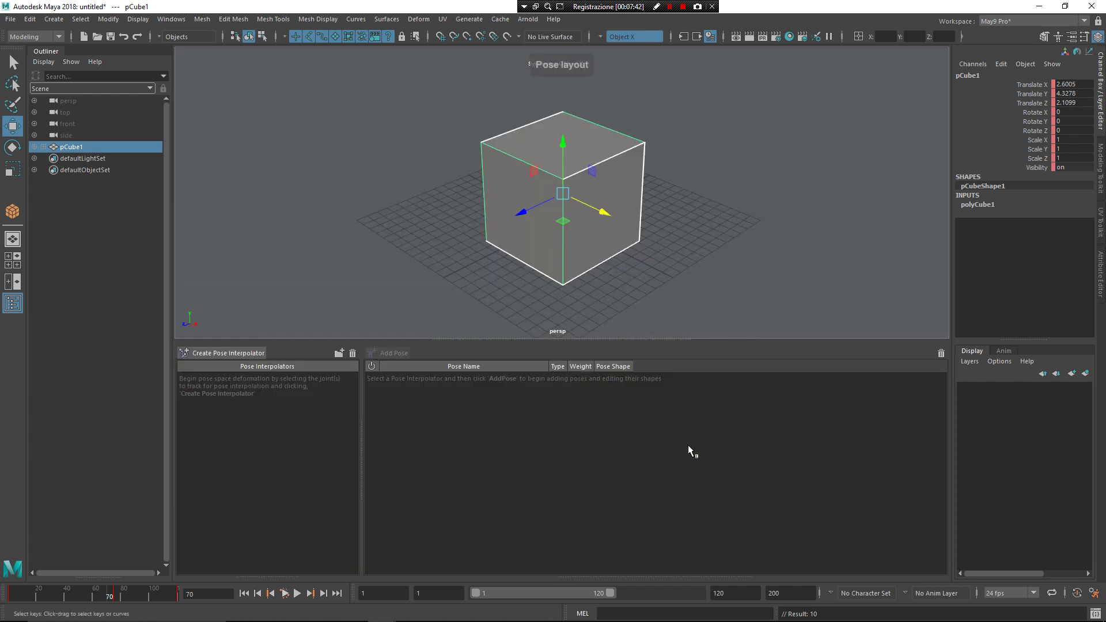
key(F7)
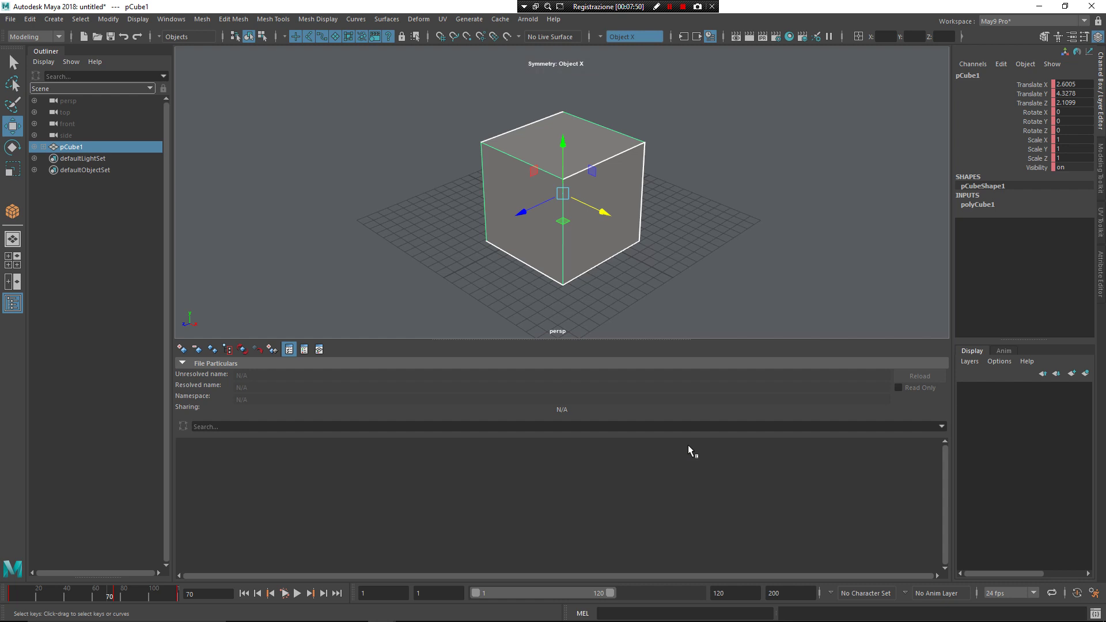
Return to the single full-size perspective view and reselect the cube.
click(540, 182)
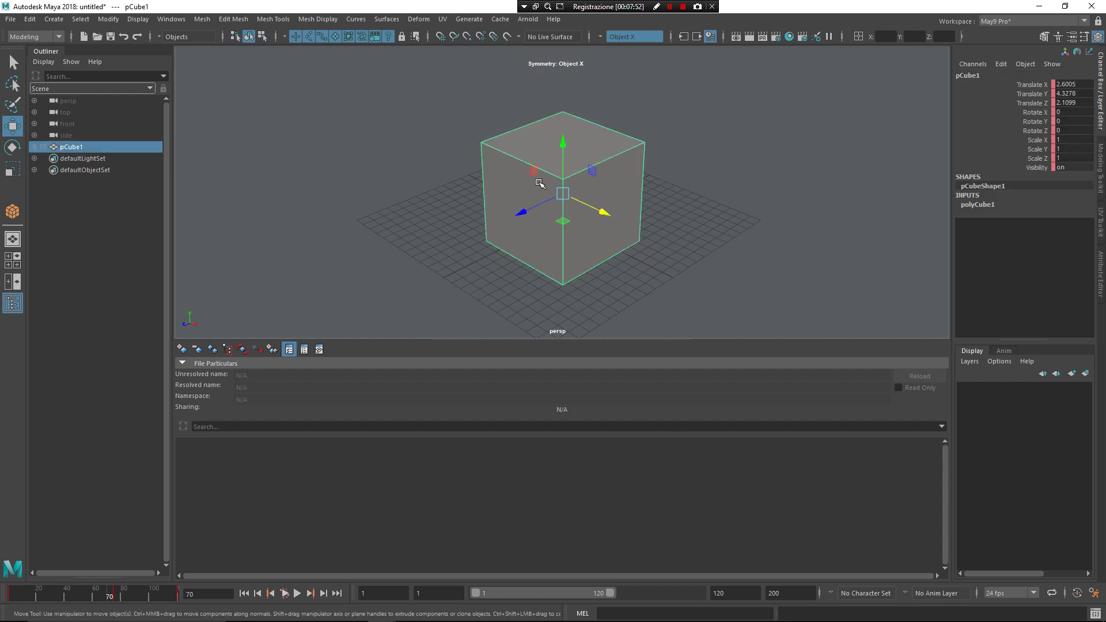
key(space)
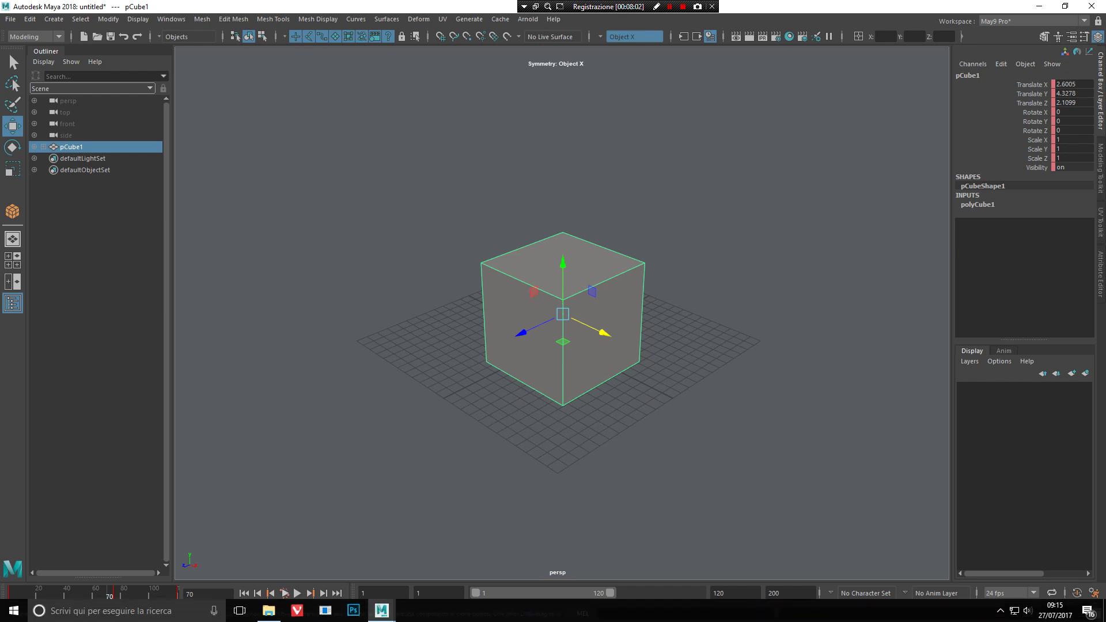
click(536, 440)
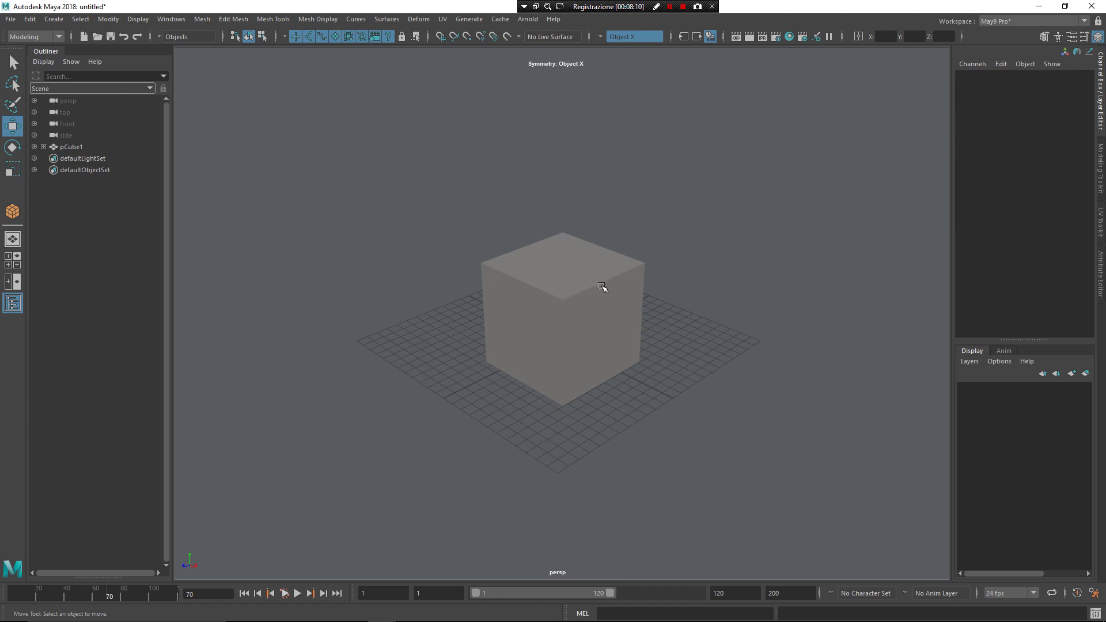
click(609, 312)
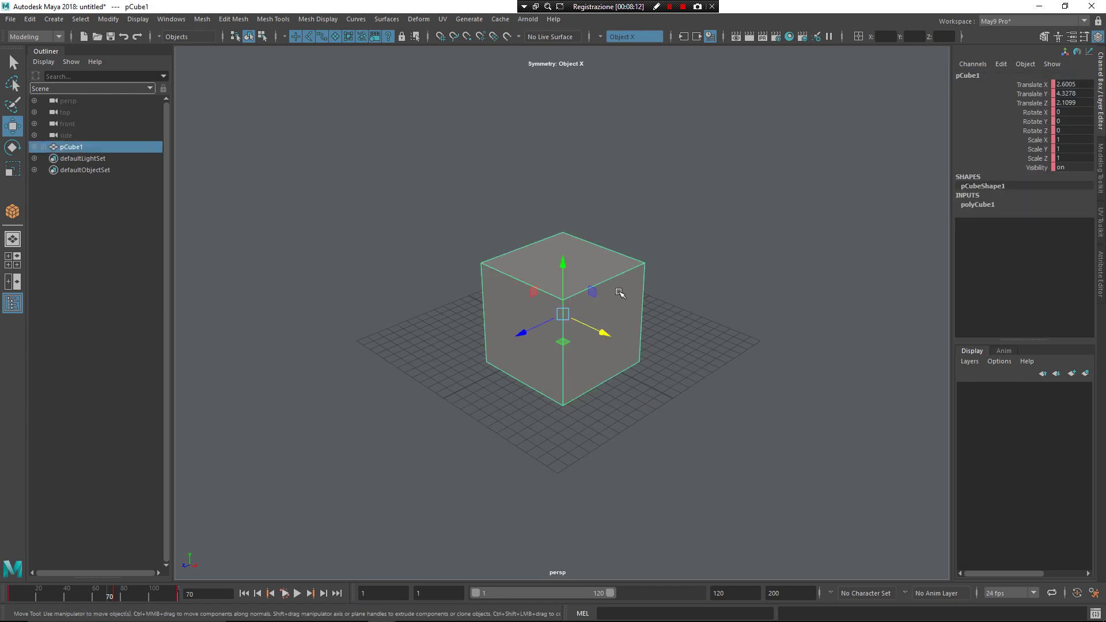